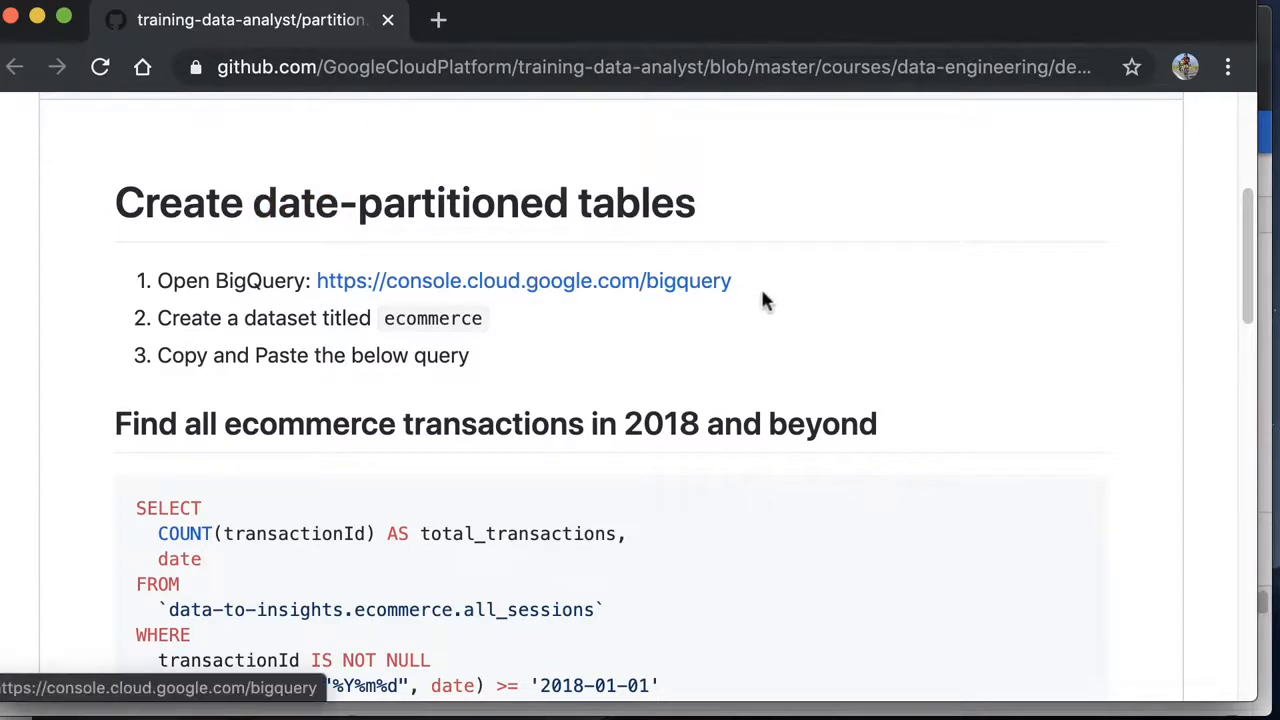
# - Copy the query for ecommerce transactions in 2018 and beyond from the GitHub page and paste it into the BigQuery query editor
pyautogui.scroll(-2, 648, 333)
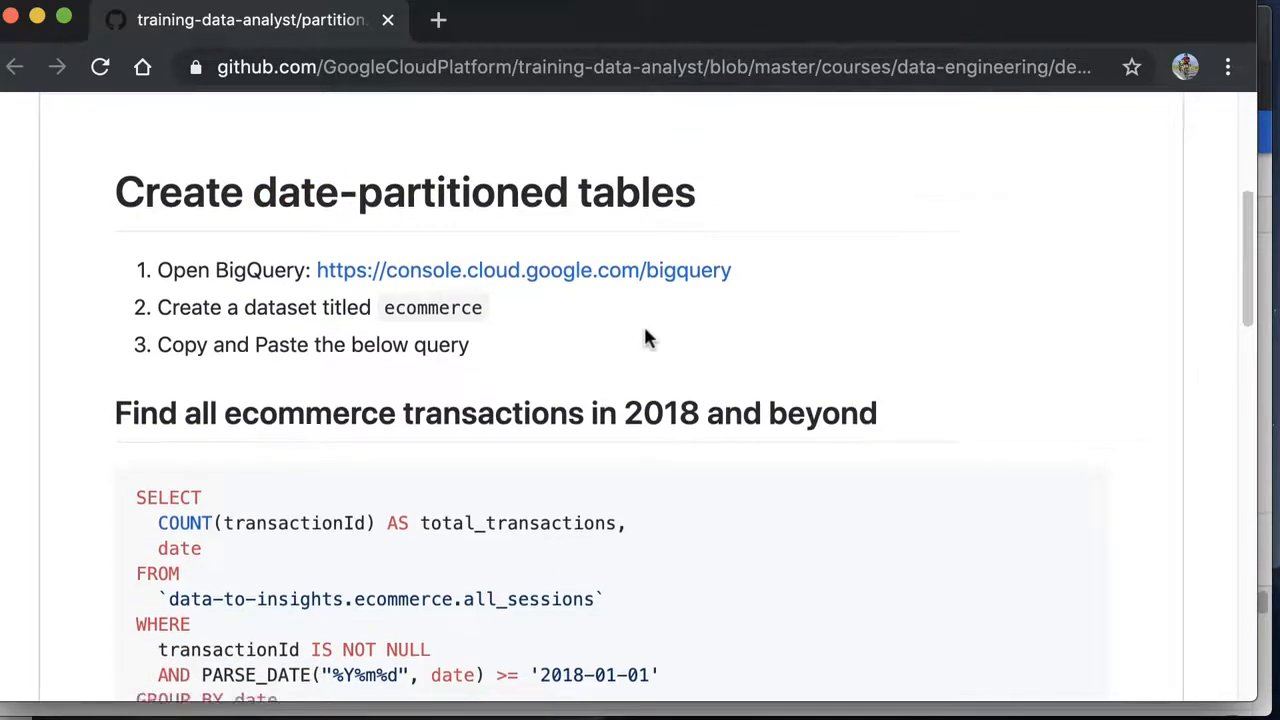
pyautogui.scroll(-4, 650, 320)
pyautogui.scroll(4, 363, 337)
pyautogui.scroll(-2, 358, 400)
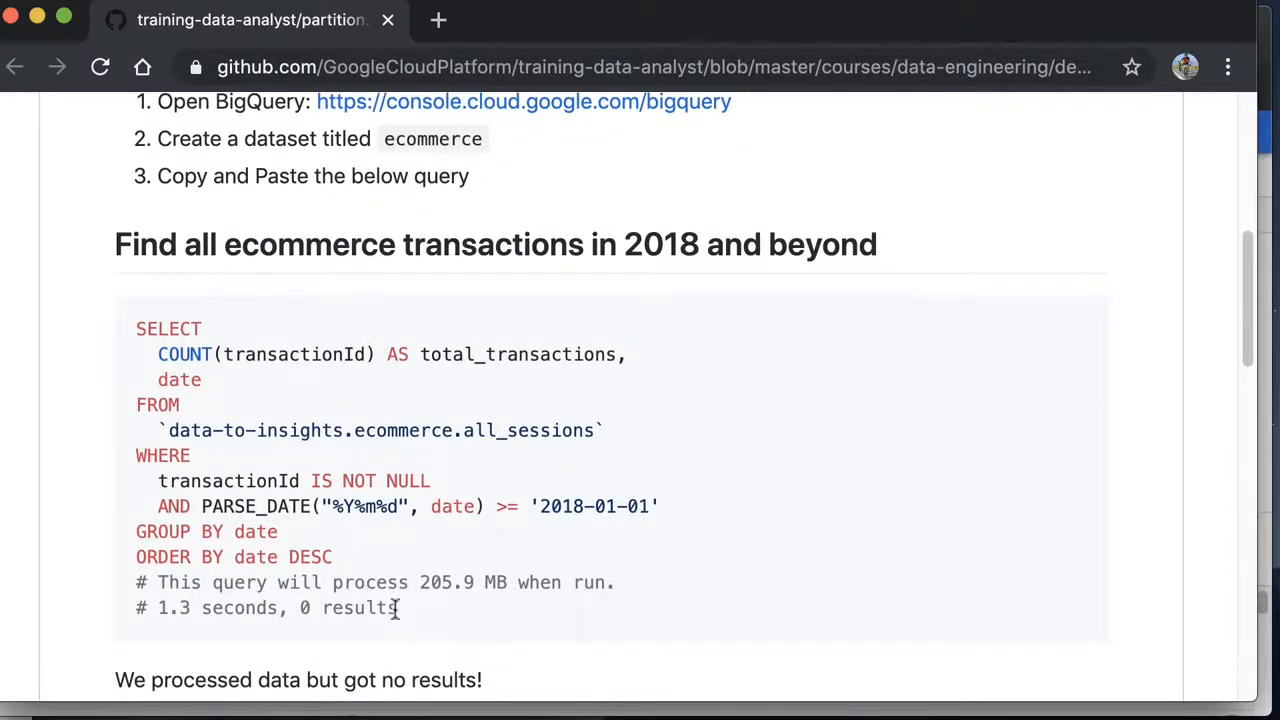
pyautogui.moveTo(416, 600); pyautogui.dragTo(137, 322)
pyautogui.rightClick(164, 334)
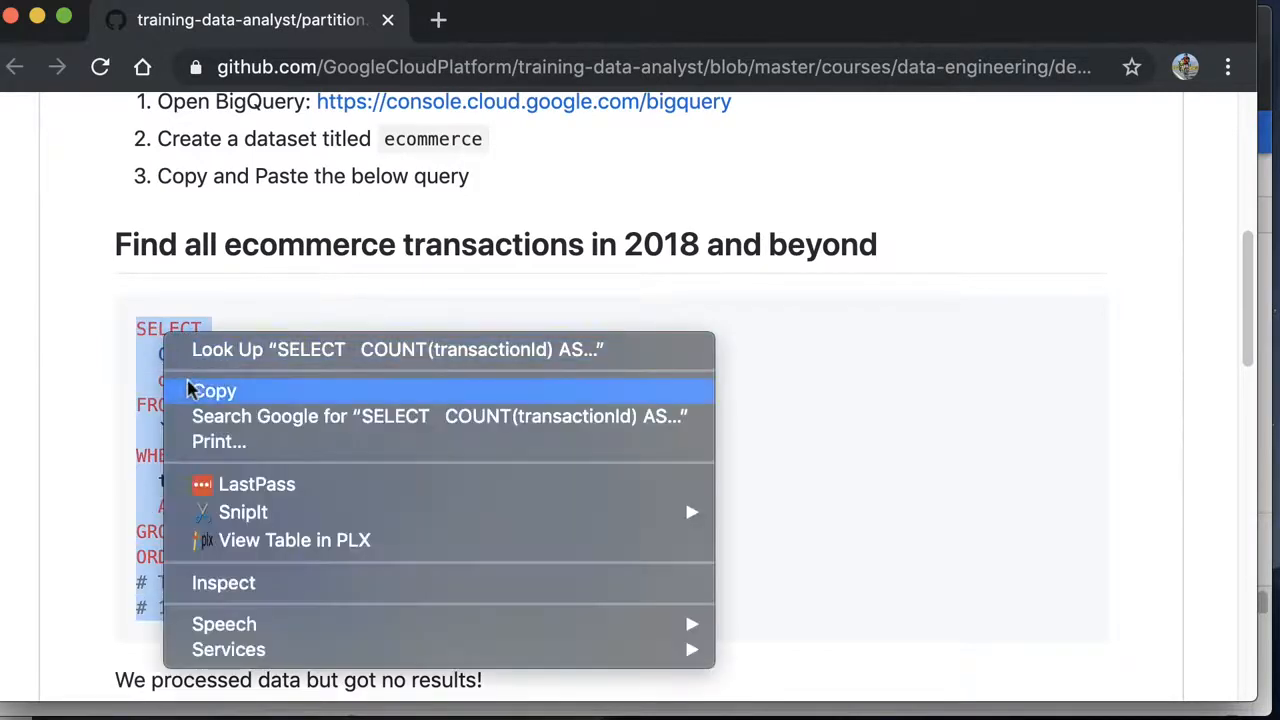
pyautogui.click(205, 390)
pyautogui.scroll(12, 845, 336)
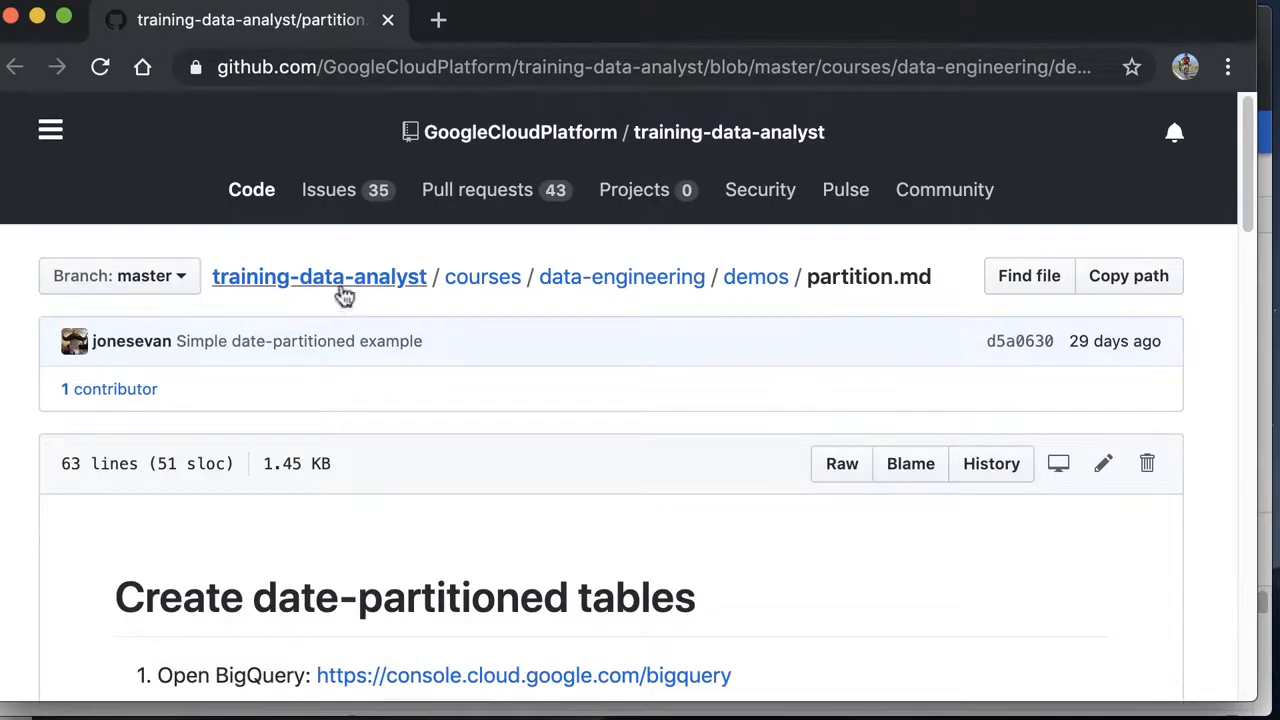
pyautogui.scroll(-10, 707, 414)
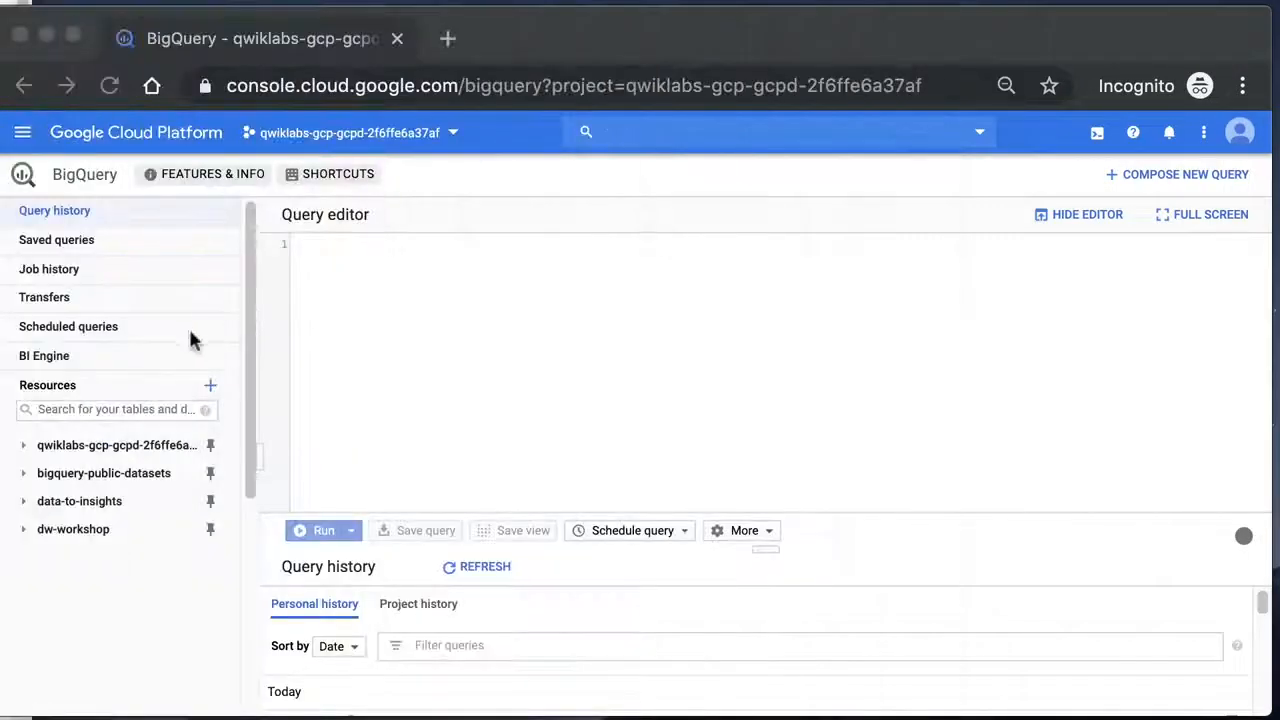
pyautogui.click(470, 343)
pyautogui.press('super+v')
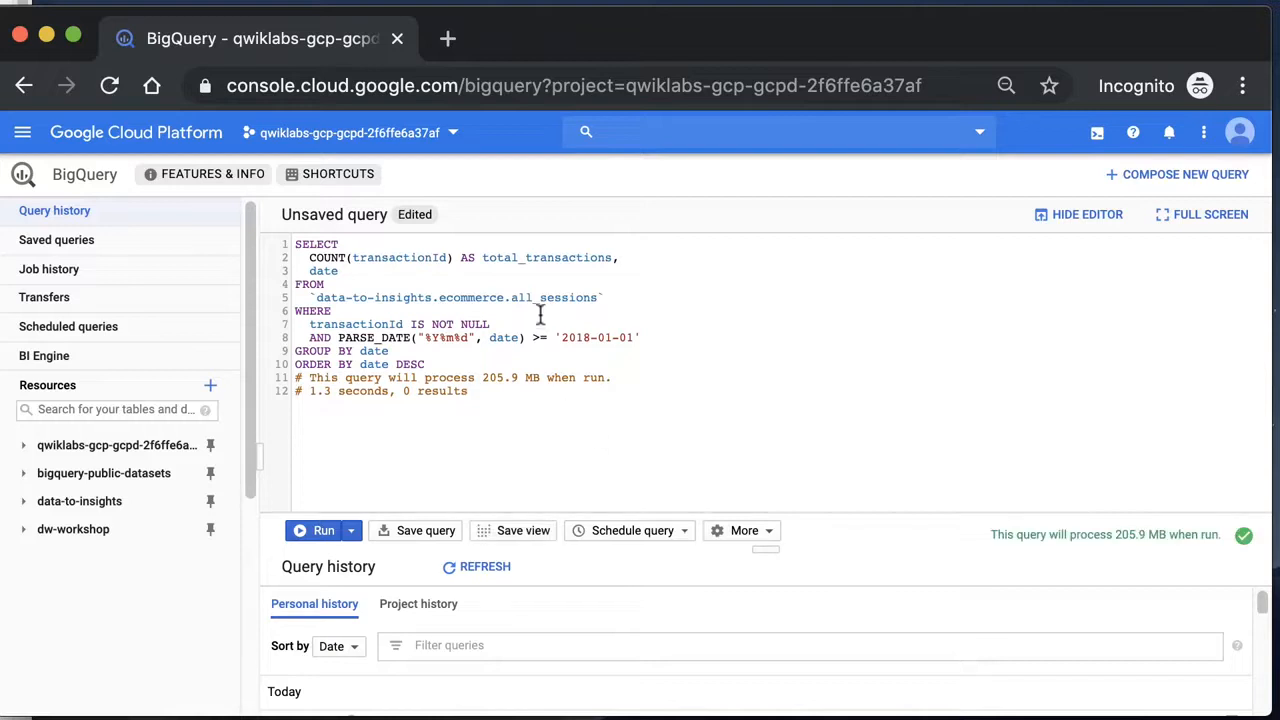
# - Open the all_sessions table referenced in the query and enlarge the panes showing its schema and the resource list
pyautogui.keyDown('super'); pyautogui.click(505, 300); pyautogui.keyUp('super')
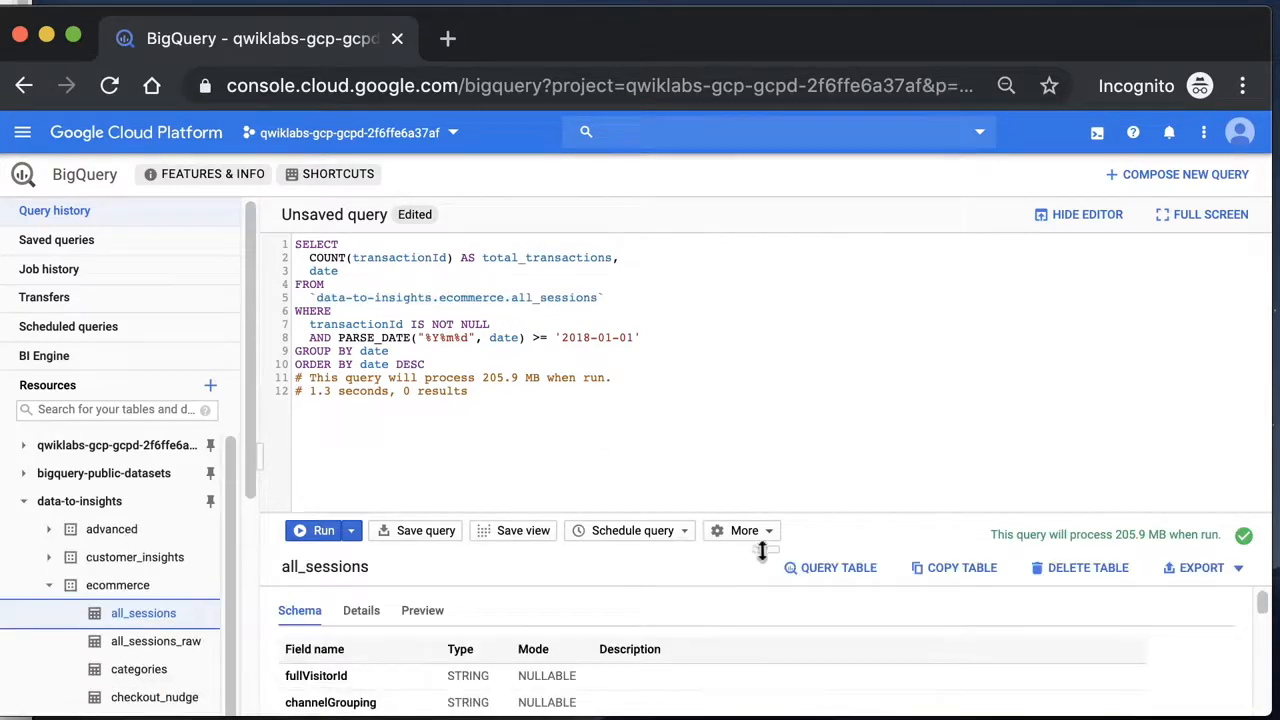
pyautogui.moveTo(766, 548); pyautogui.dragTo(766, 478)
pyautogui.moveTo(250, 495); pyautogui.dragTo(282, 468)
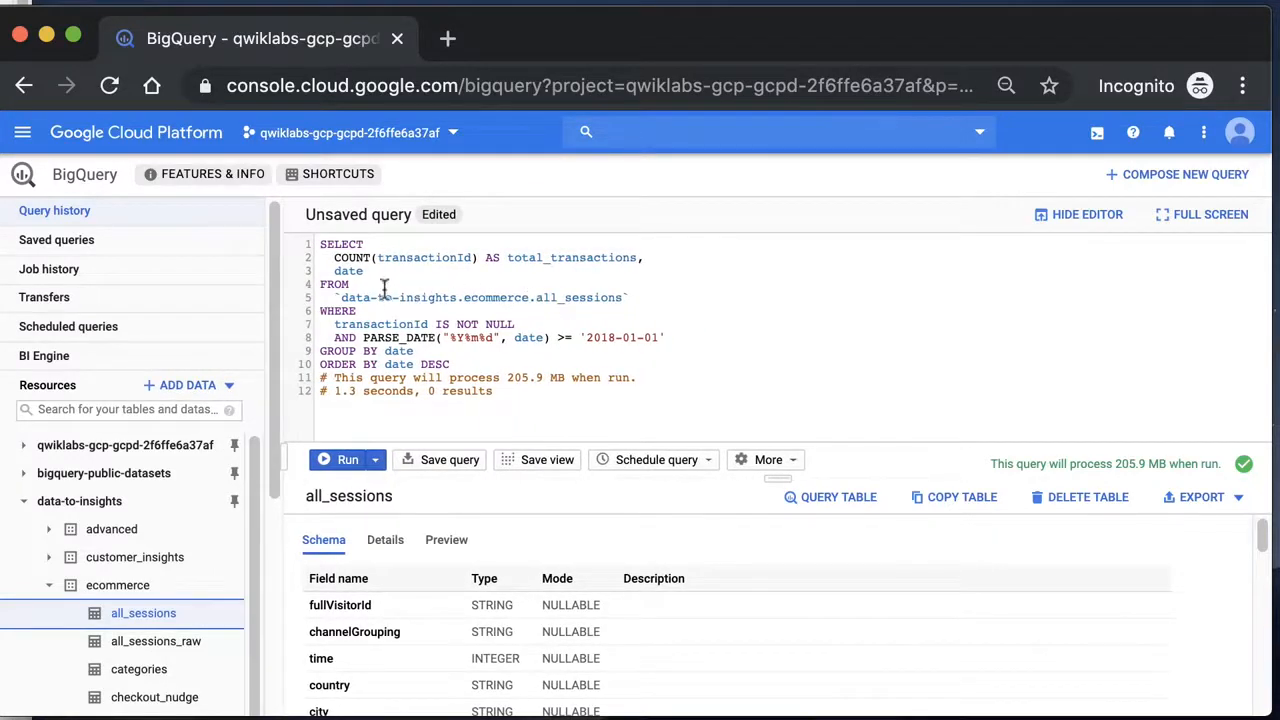
# - Show the details of the all_sessions table and examine its size and number of rows
pyautogui.click(380, 545)
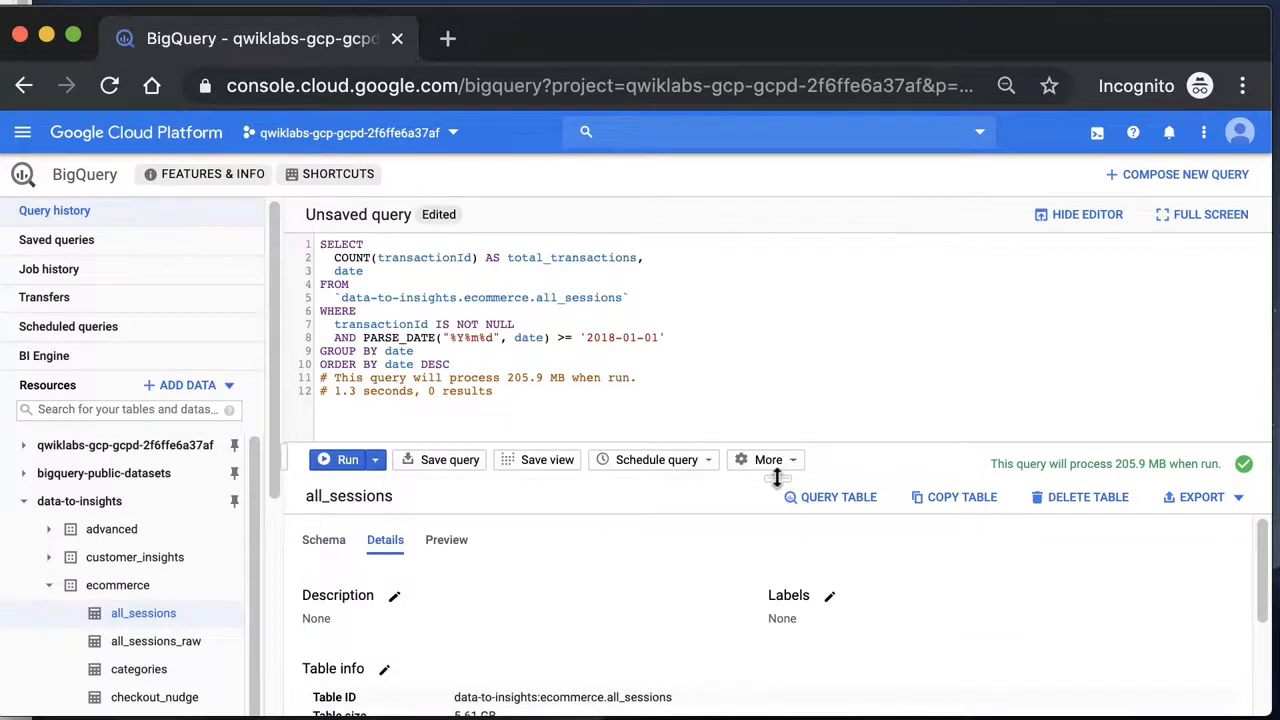
pyautogui.moveTo(776, 478); pyautogui.dragTo(777, 422)
pyautogui.scroll(-2, 503, 645)
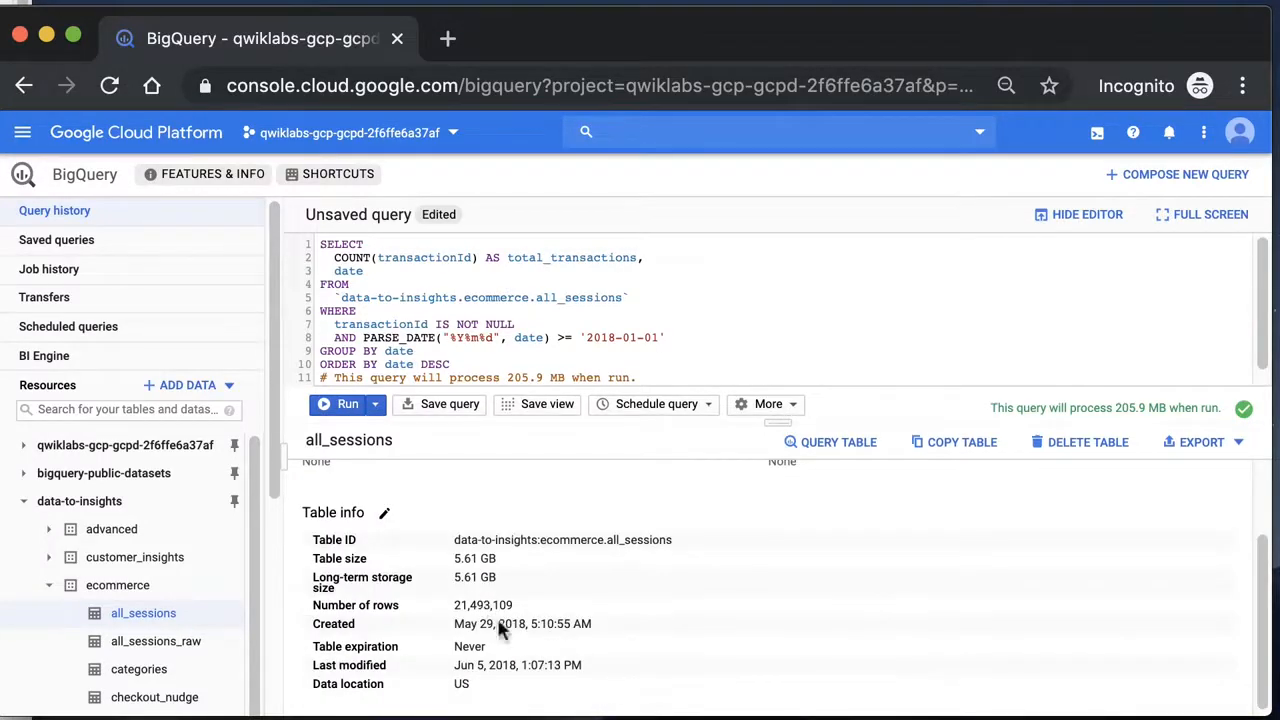
pyautogui.doubleClick(509, 606)
pyautogui.click(558, 609)
pyautogui.scroll(1, 737, 488)
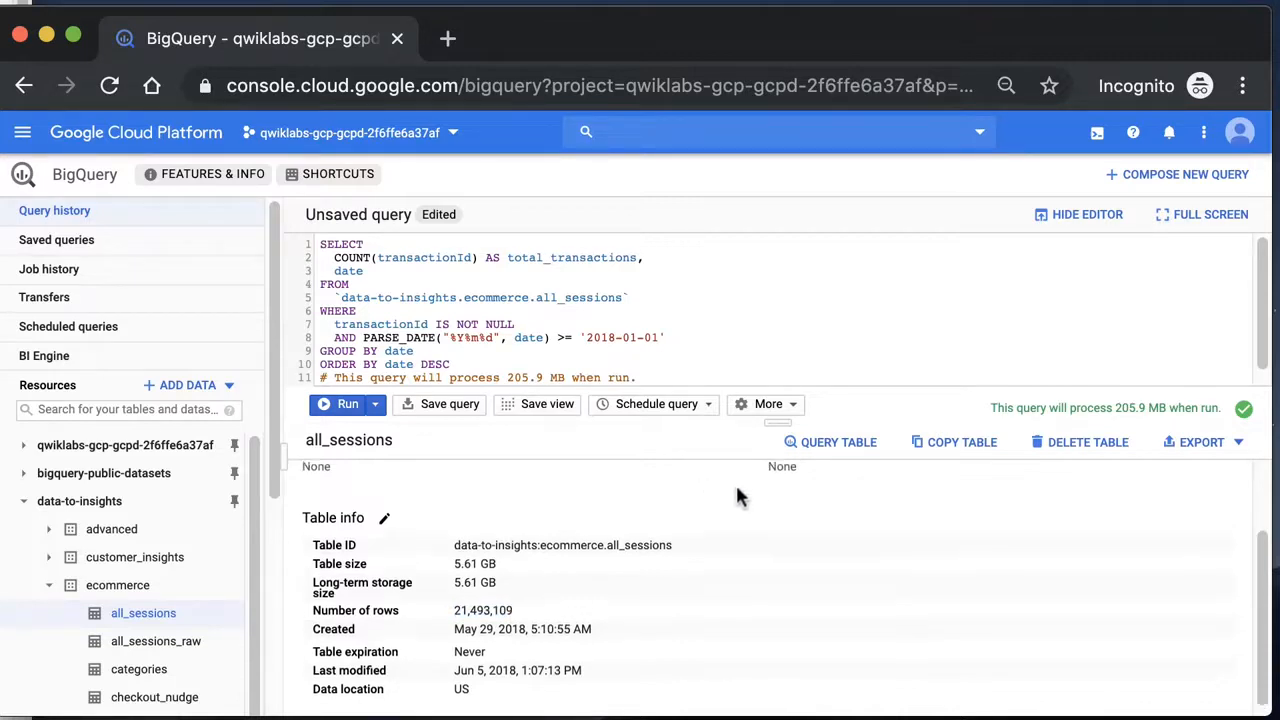
pyautogui.scroll(2, 737, 497)
# - Preview the rows of the all_sessions table and review its table info again
pyautogui.click(449, 486)
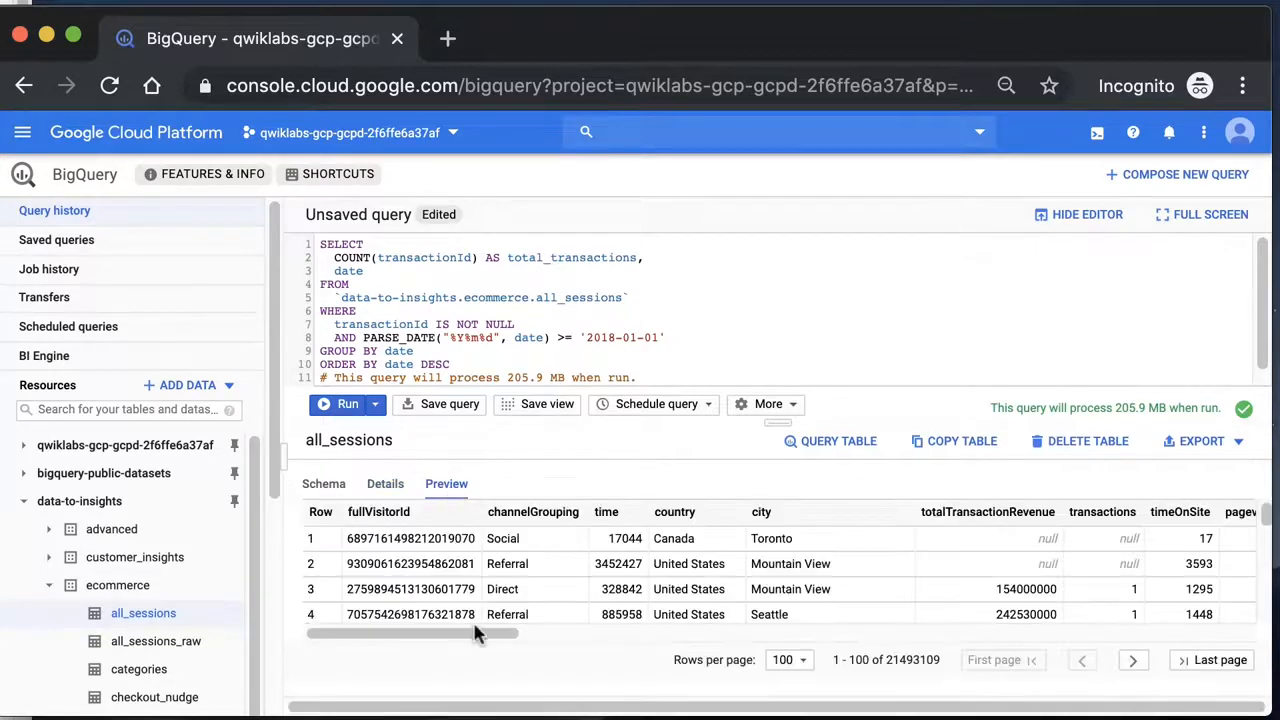
pyautogui.moveTo(475, 633); pyautogui.dragTo(412, 632)
pyautogui.moveTo(792, 421); pyautogui.dragTo(811, 448)
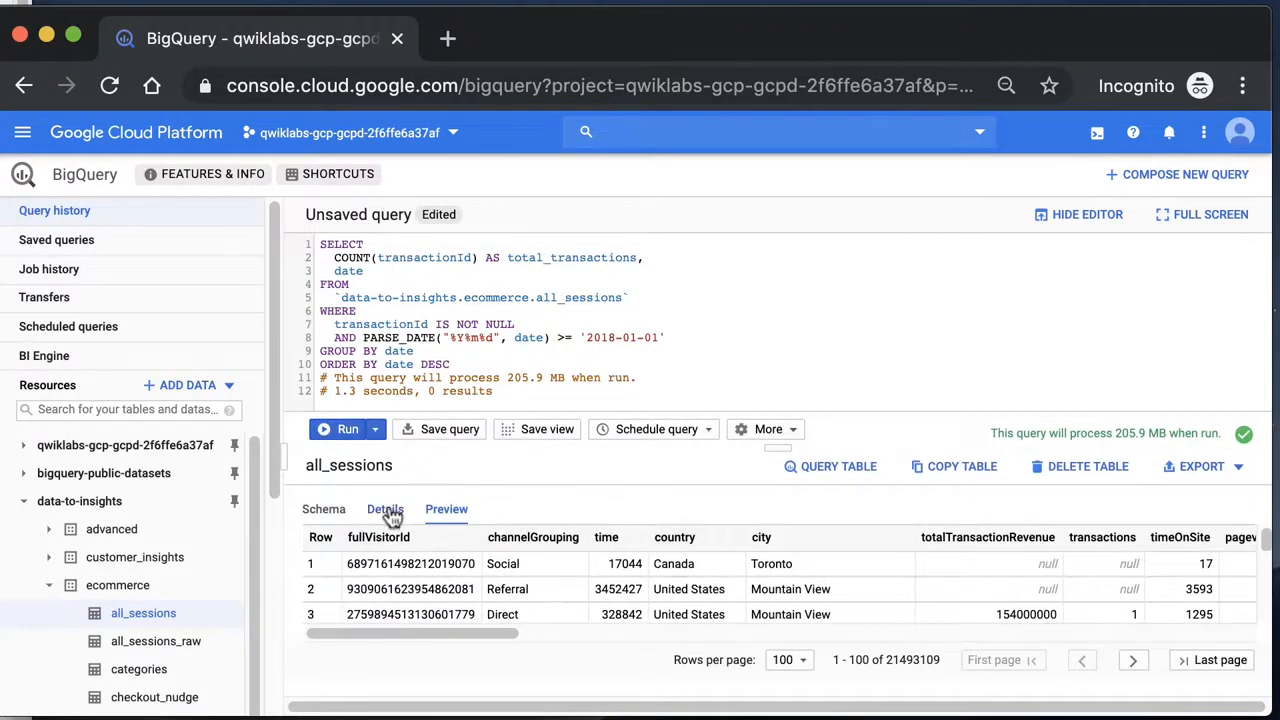
pyautogui.click(387, 511)
pyautogui.scroll(-3, 566, 590)
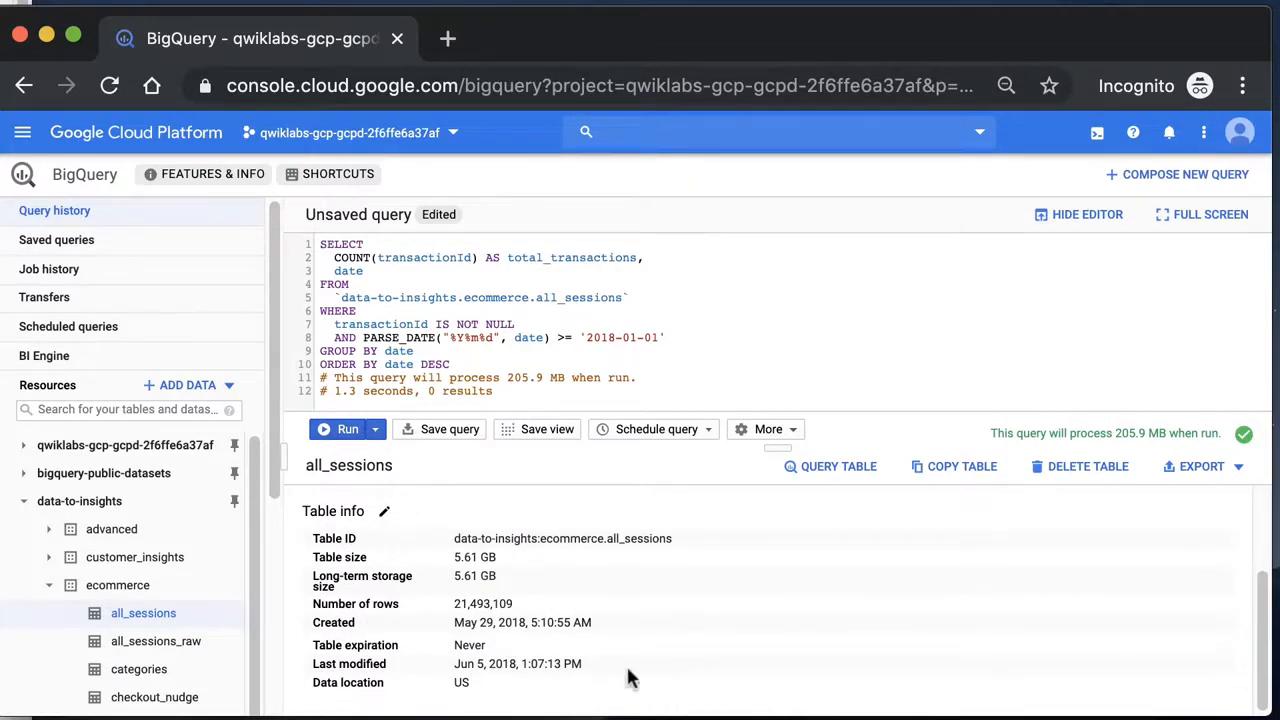
# - Run the transaction count query and enlarge the query results pane
pyautogui.moveTo(778, 449); pyautogui.dragTo(780, 526)
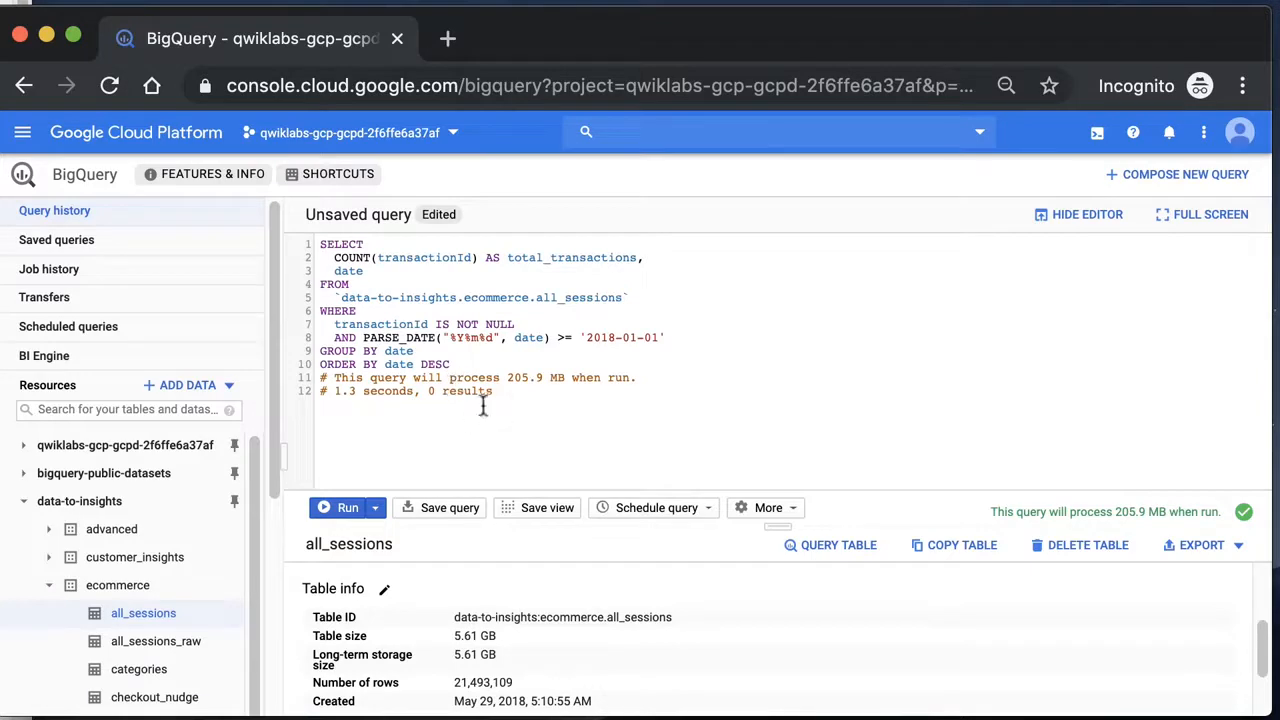
pyautogui.click(352, 508)
pyautogui.moveTo(786, 516); pyautogui.dragTo(792, 452)
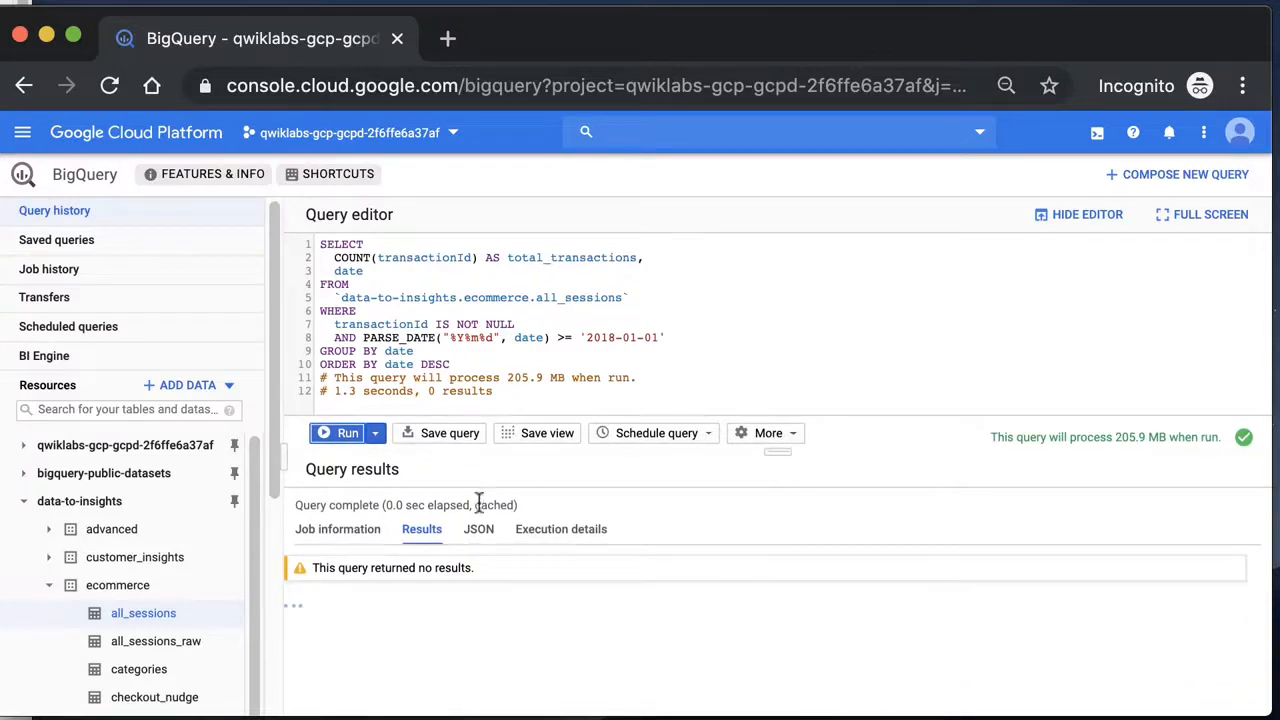
# - Turn off the use of cached results in the query settings and save them
pyautogui.click(768, 433)
pyautogui.click(784, 483)
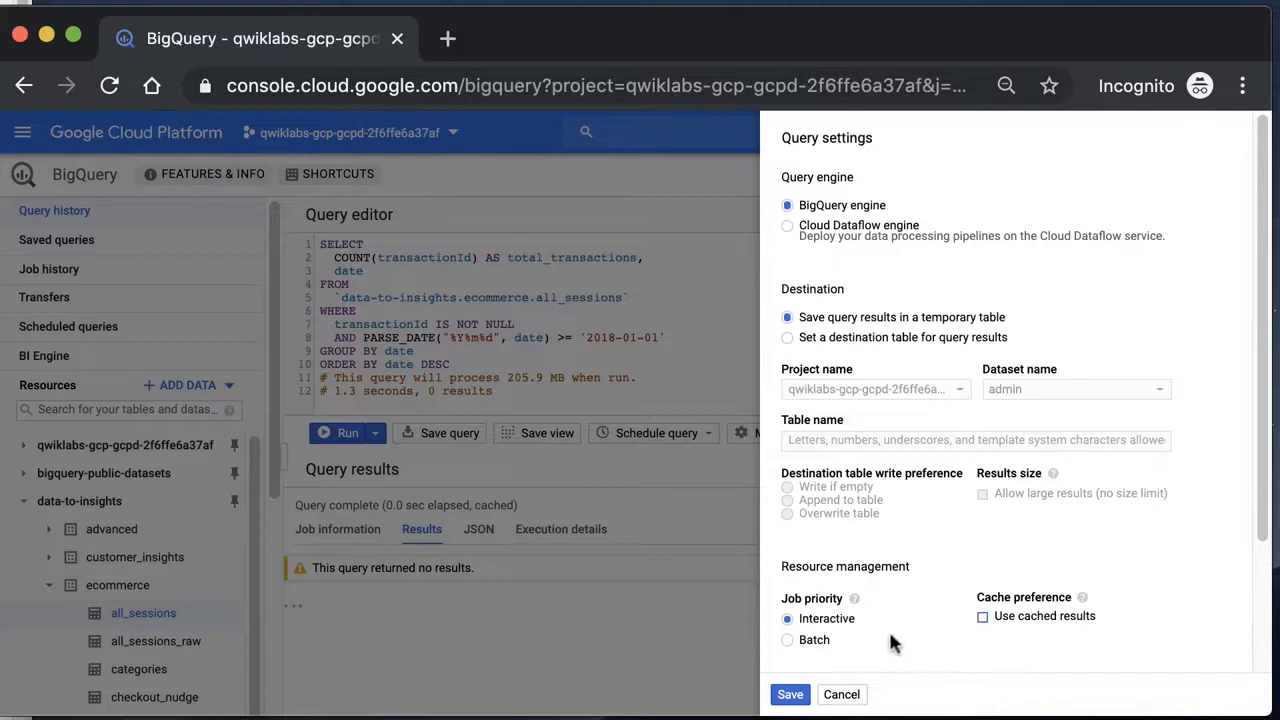
pyautogui.click(790, 694)
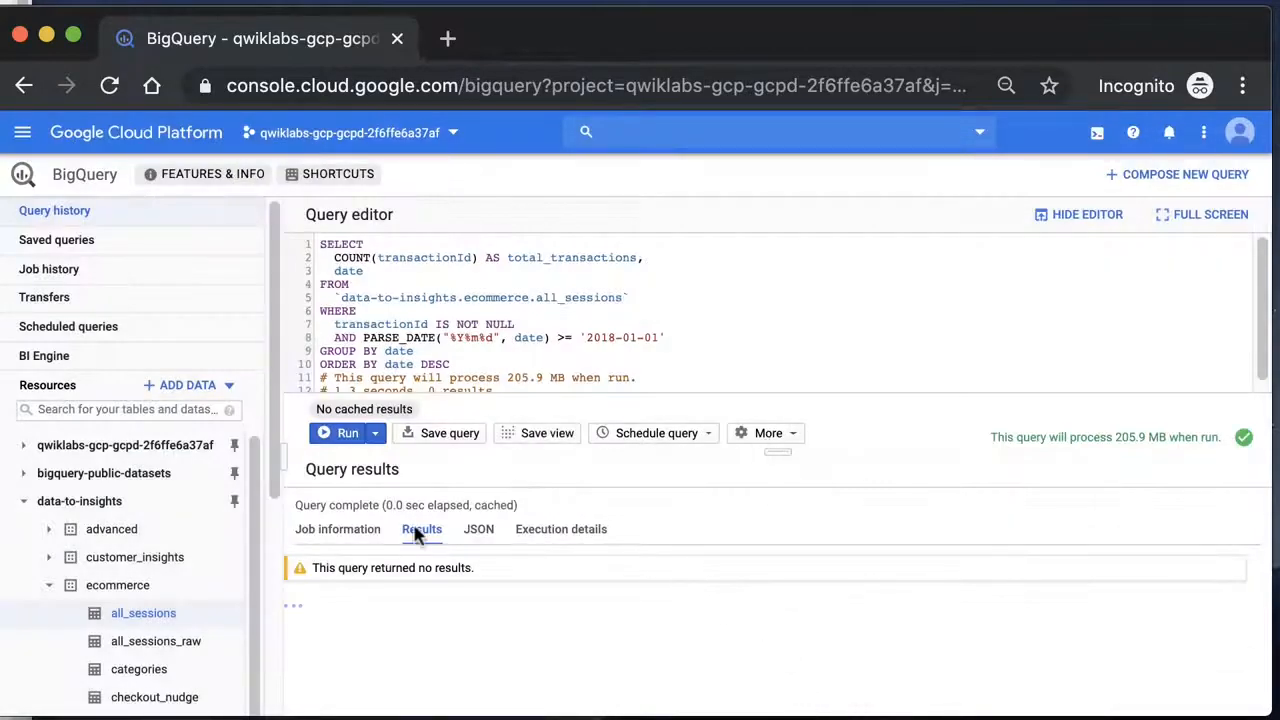
# - Rerun the query without cached results and check the amount of data processed and the returned results
pyautogui.click(350, 433)
pyautogui.moveTo(810, 453); pyautogui.dragTo(808, 470)
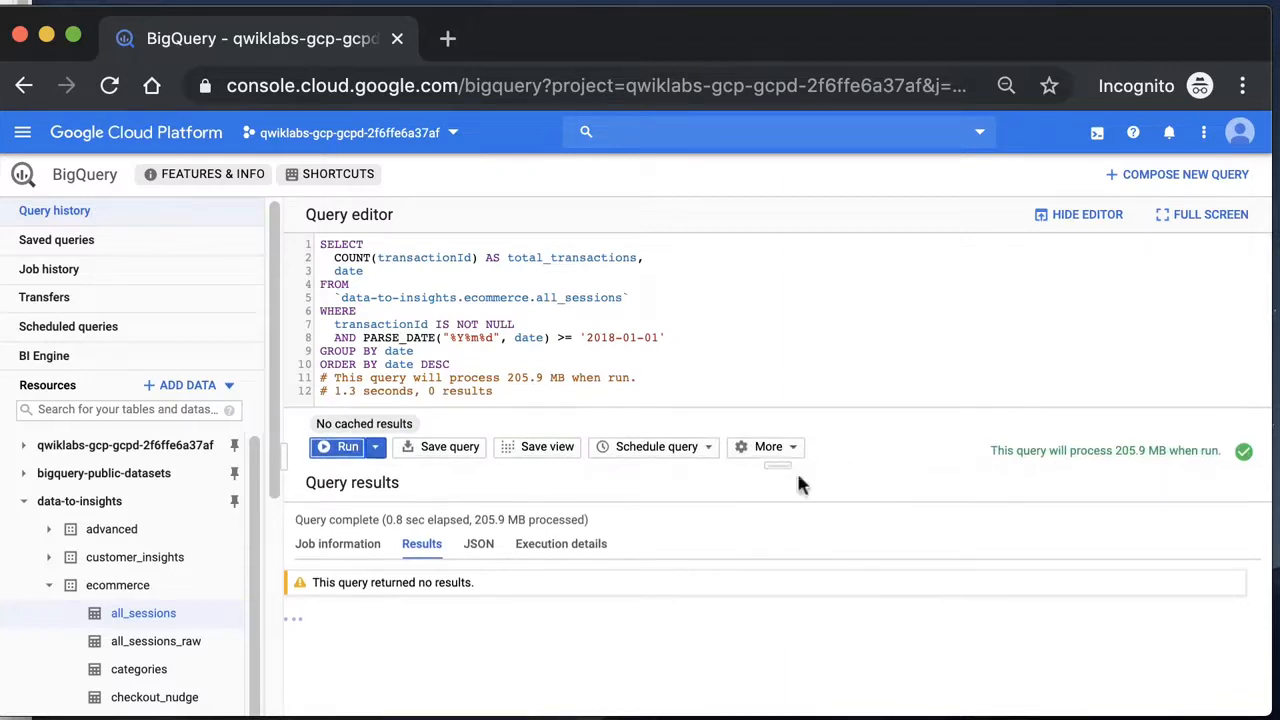
pyautogui.moveTo(474, 518); pyautogui.dragTo(522, 517)
pyautogui.click(557, 516)
pyautogui.moveTo(478, 582); pyautogui.dragTo(306, 582)
pyautogui.click(370, 582)
pyautogui.moveTo(777, 465)
pyautogui.mouseDown()
pyautogui.moveTo(777, 494)
pyautogui.moveTo(780, 474)
pyautogui.mouseUp()
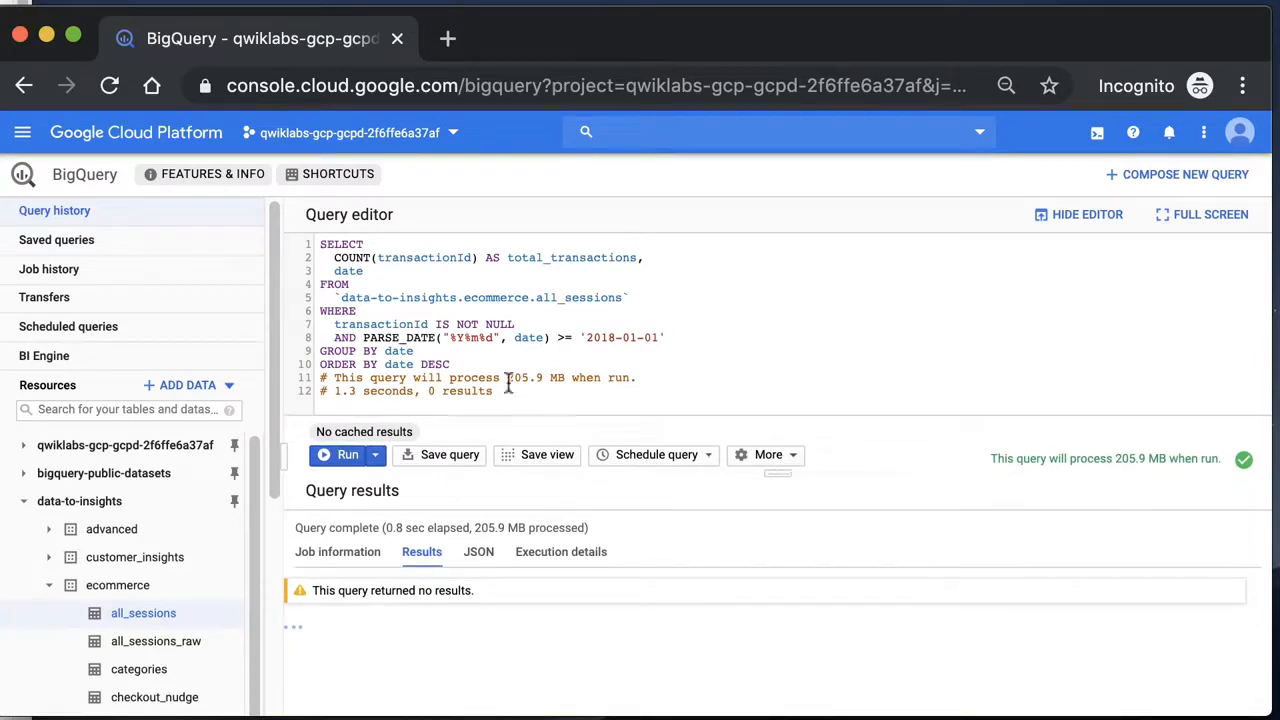
# - Examine the query's transactionId count, date column, source table and WHERE conditions
pyautogui.doubleClick(440, 257)
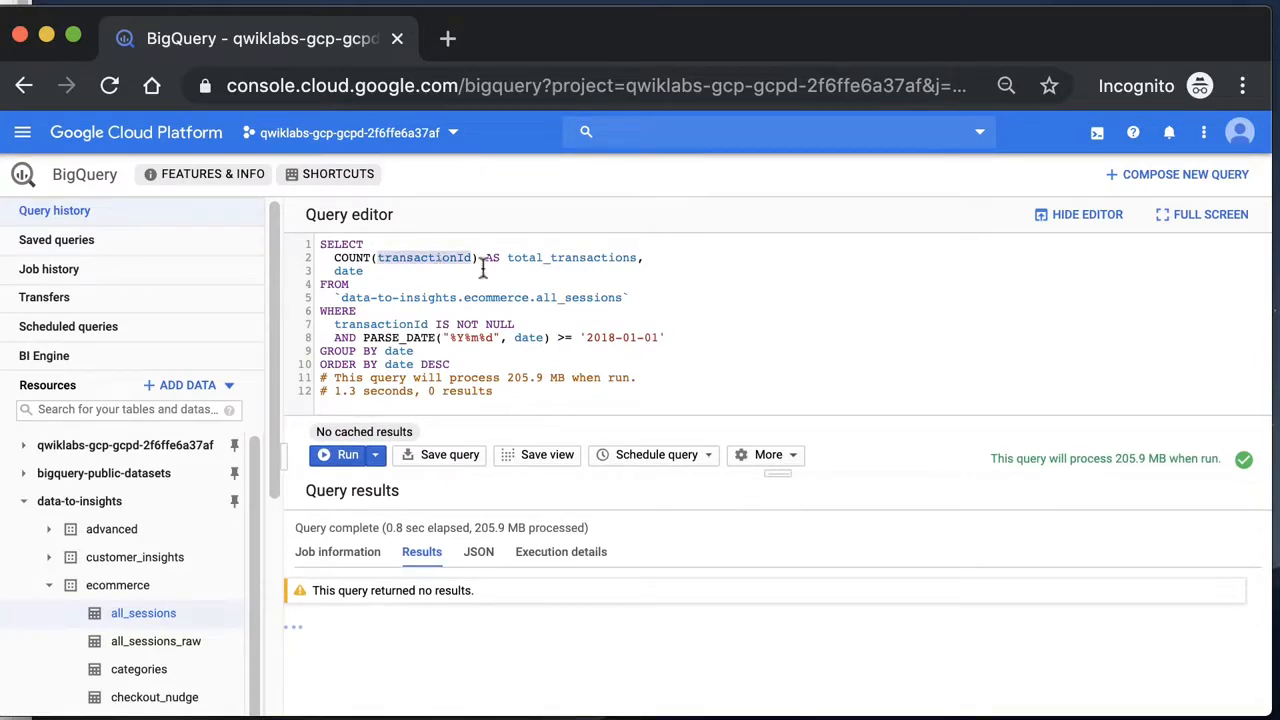
pyautogui.doubleClick(355, 271)
pyautogui.moveTo(343, 297); pyautogui.dragTo(686, 292)
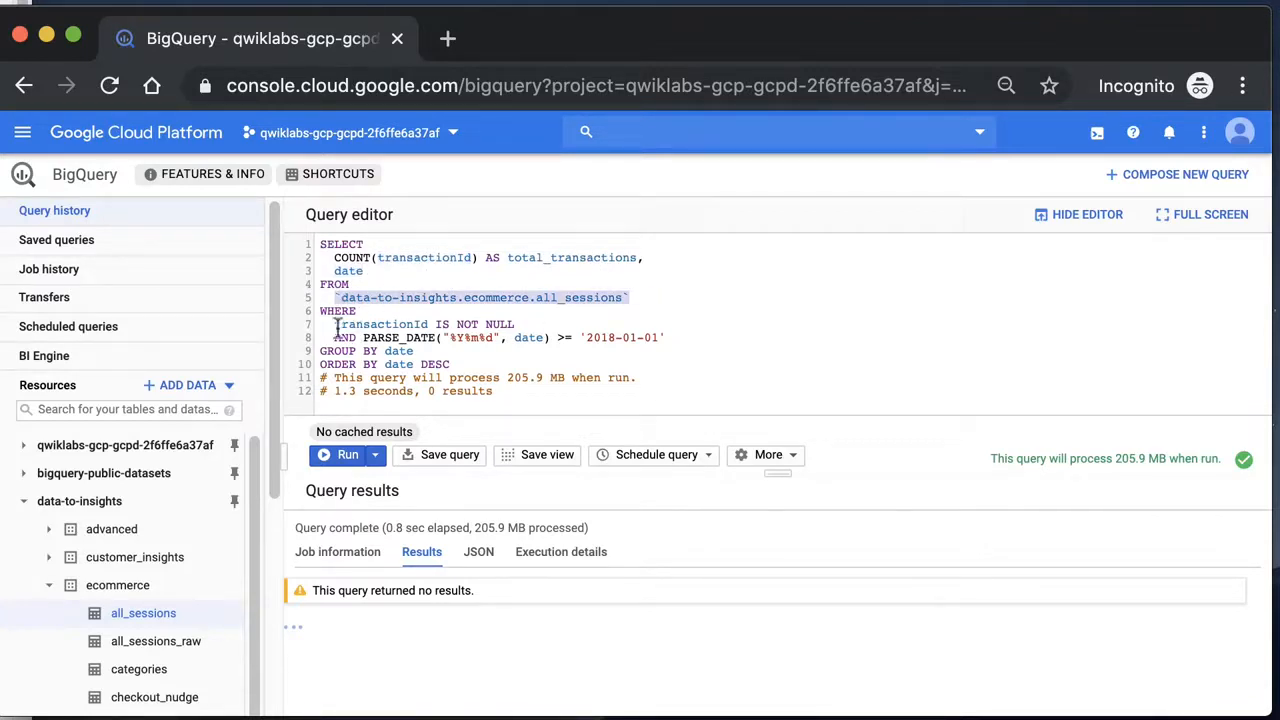
pyautogui.moveTo(337, 324); pyautogui.dragTo(610, 318)
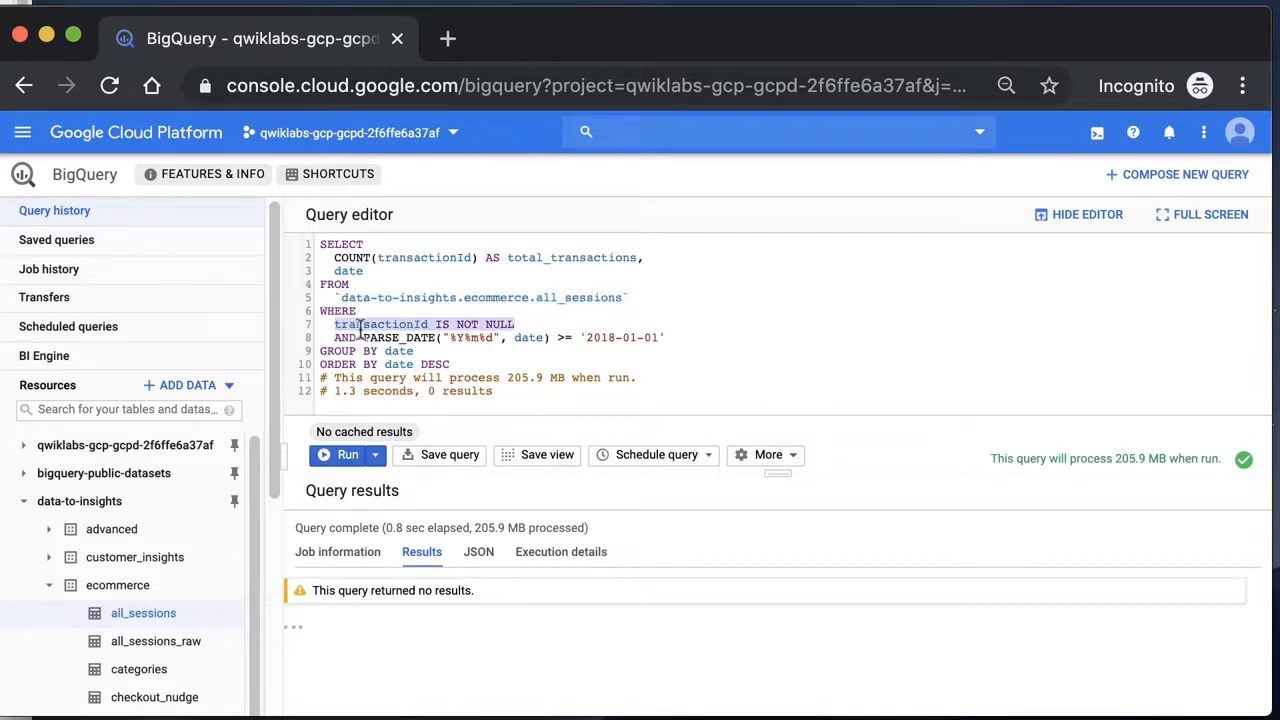
pyautogui.moveTo(333, 337); pyautogui.dragTo(720, 331)
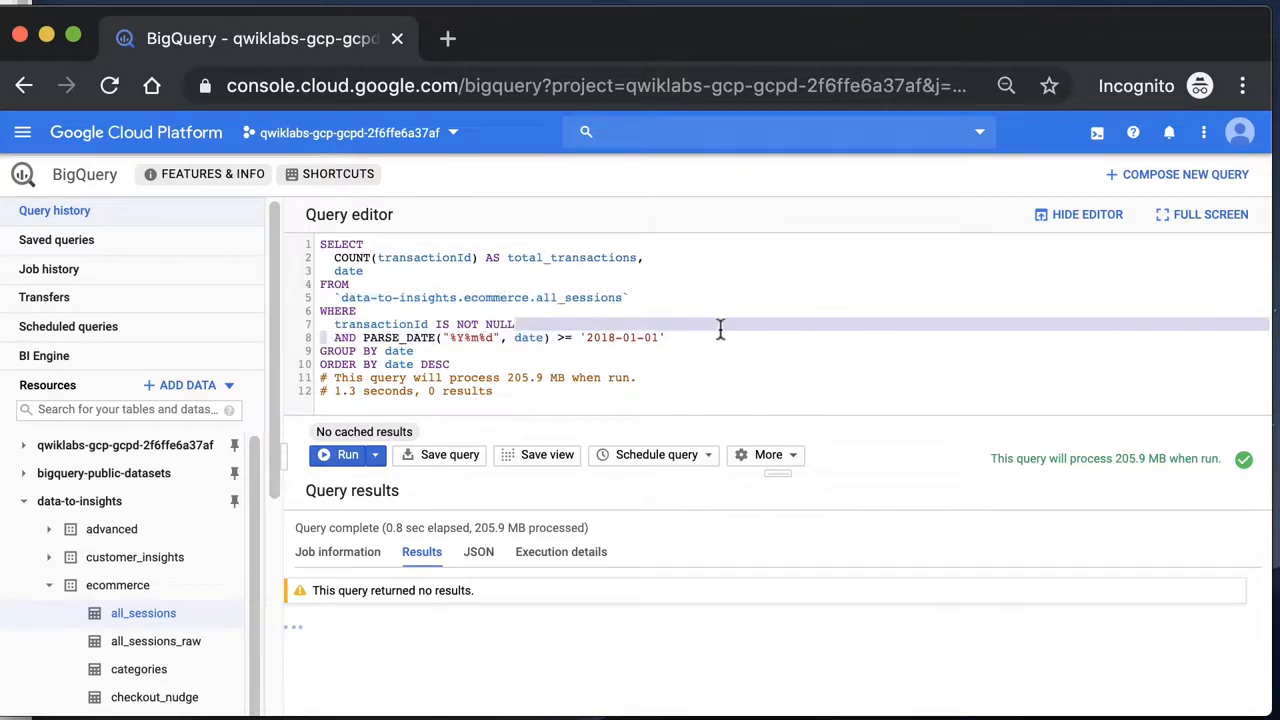
pyautogui.click(664, 338)
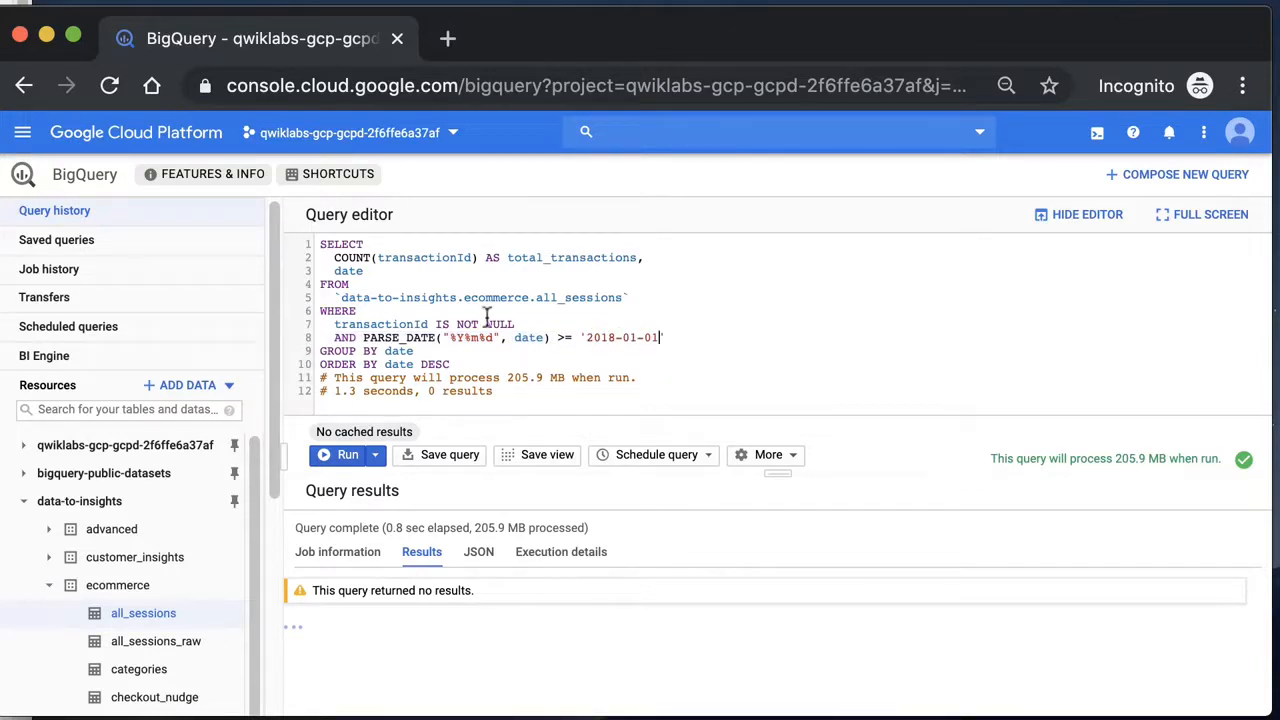
# - Reopen the all_sessions table from the query and preview its rows at the date column
pyautogui.moveTo(320, 588); pyautogui.dragTo(491, 595)
pyautogui.press('super')
pyautogui.keyDown('super'); pyautogui.click(525, 310); pyautogui.keyUp('super')
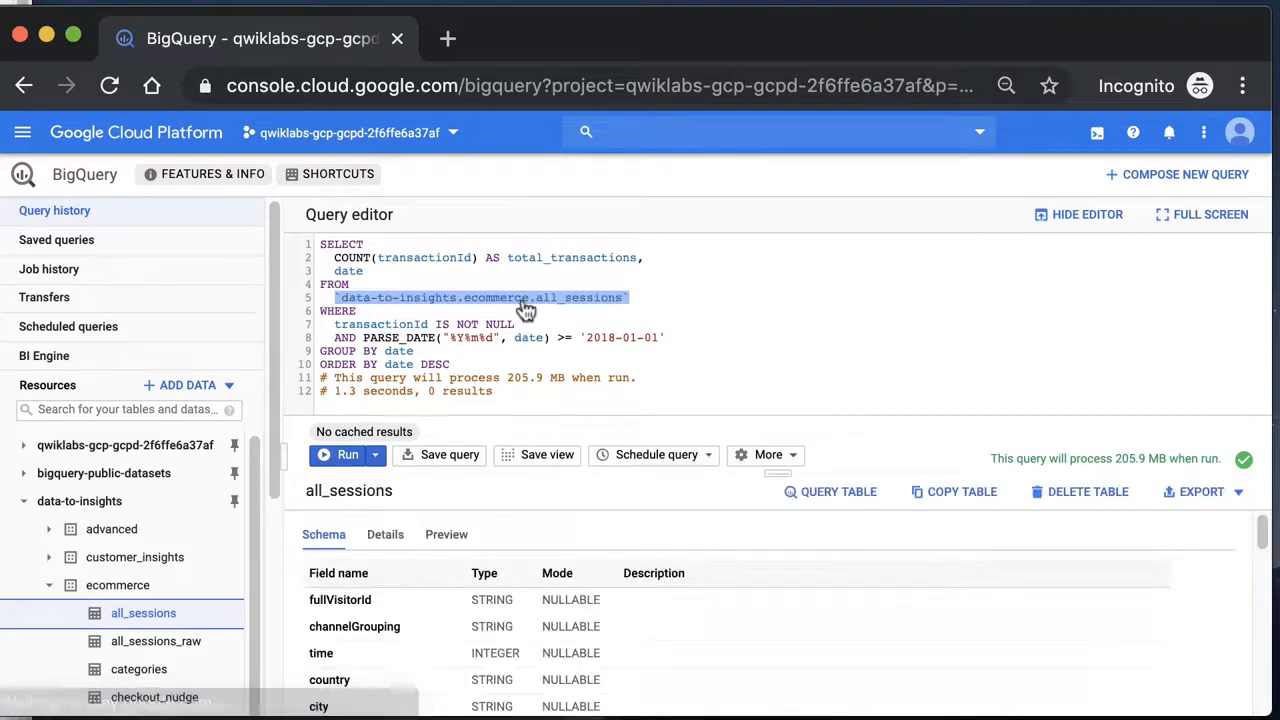
pyautogui.click(446, 535)
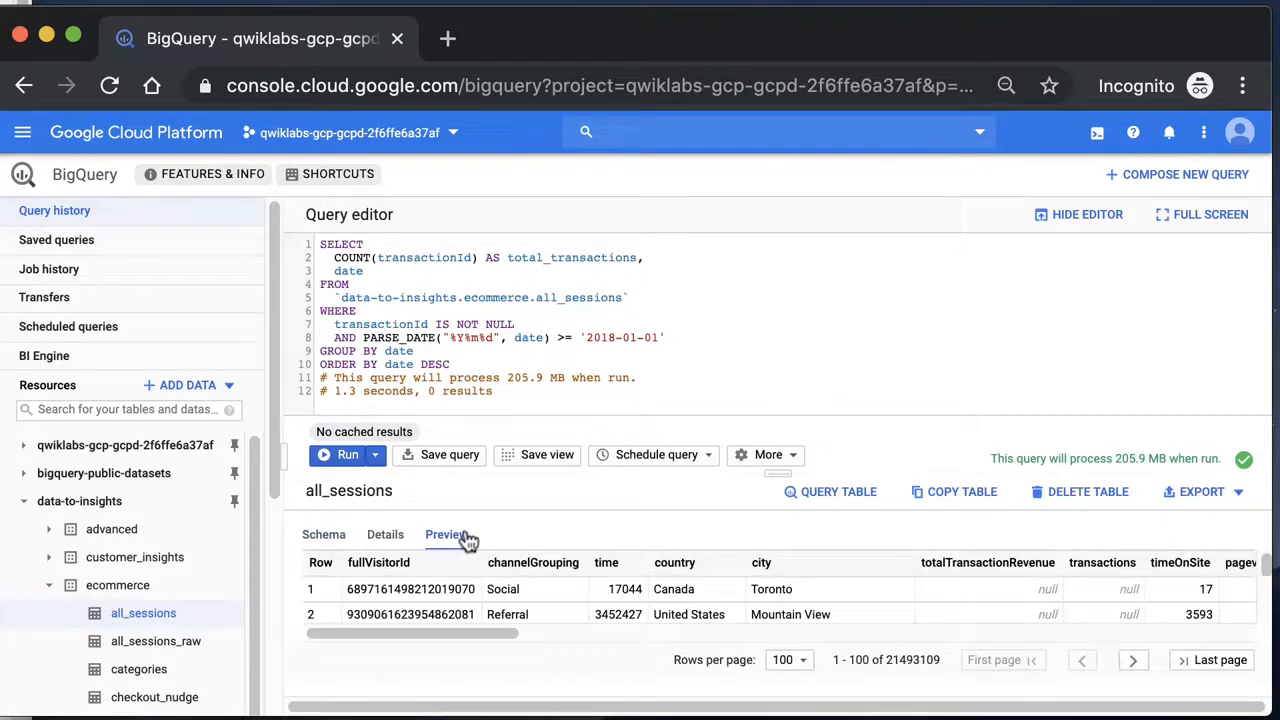
pyautogui.moveTo(458, 633); pyautogui.dragTo(600, 641)
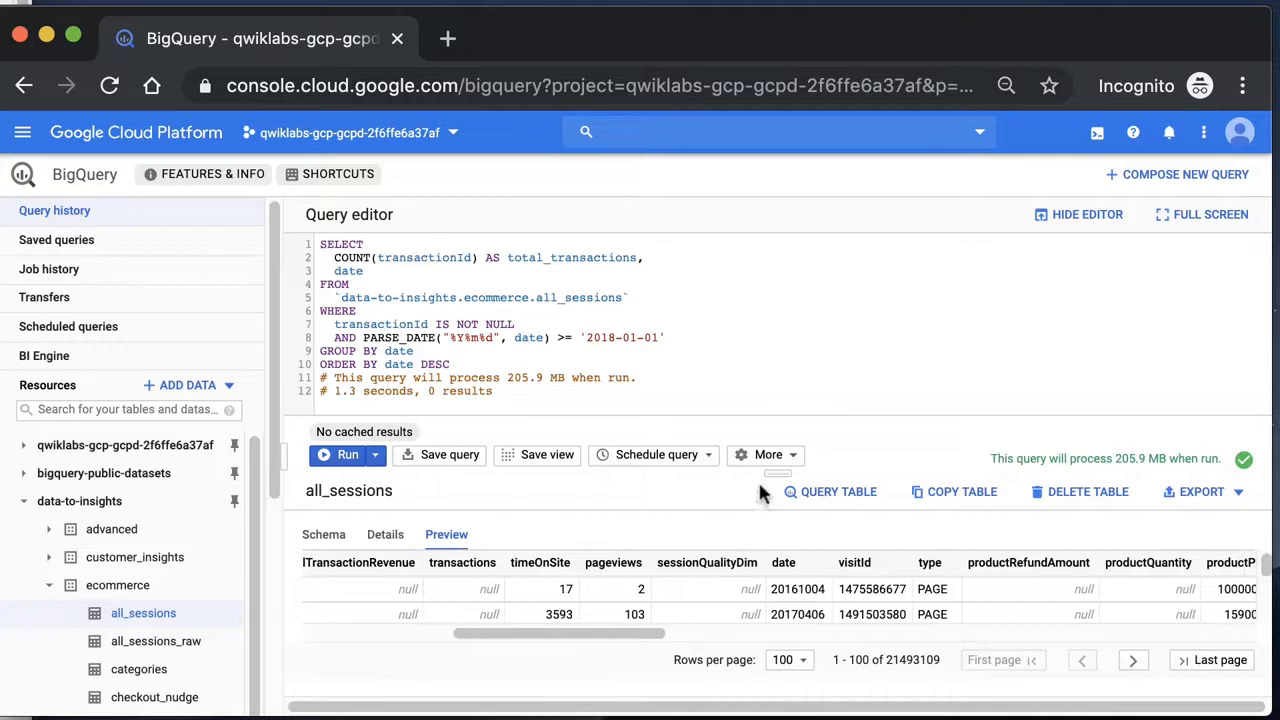
pyautogui.moveTo(774, 478); pyautogui.dragTo(784, 430)
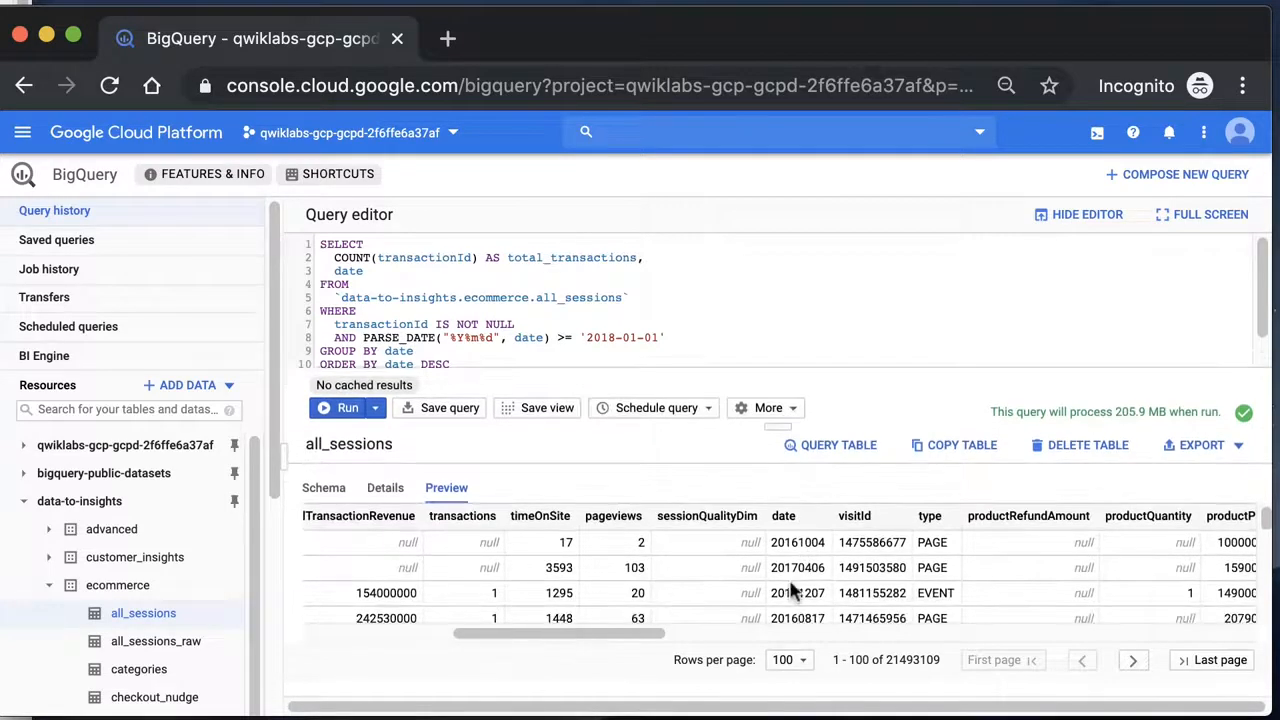
# - Check the years of the date values across the previewed all_sessions rows
pyautogui.moveTo(796, 542); pyautogui.dragTo(772, 546)
pyautogui.scroll(-1, 796, 594)
pyautogui.scroll(-2, 793, 585)
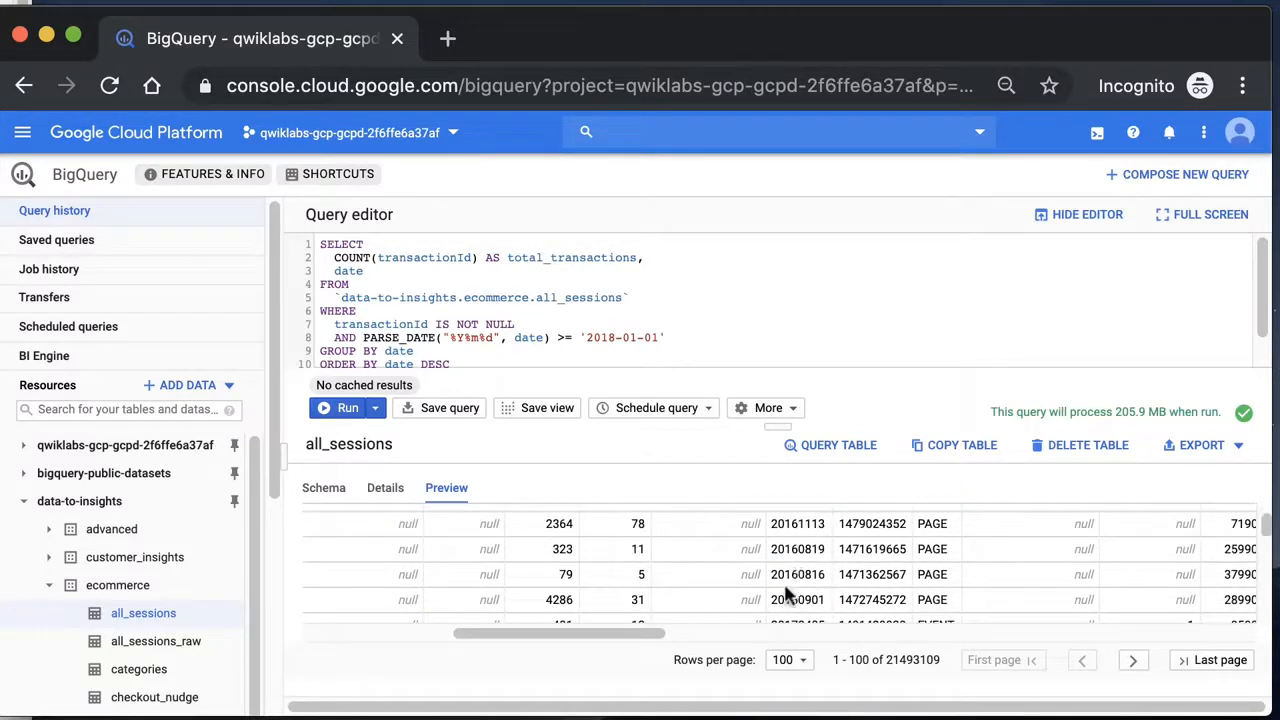
pyautogui.scroll(4, 790, 588)
# - Compare the query's '2018-01-01' date filter condition with the estimated amount of data to be processed
pyautogui.moveTo(777, 428); pyautogui.dragTo(773, 497)
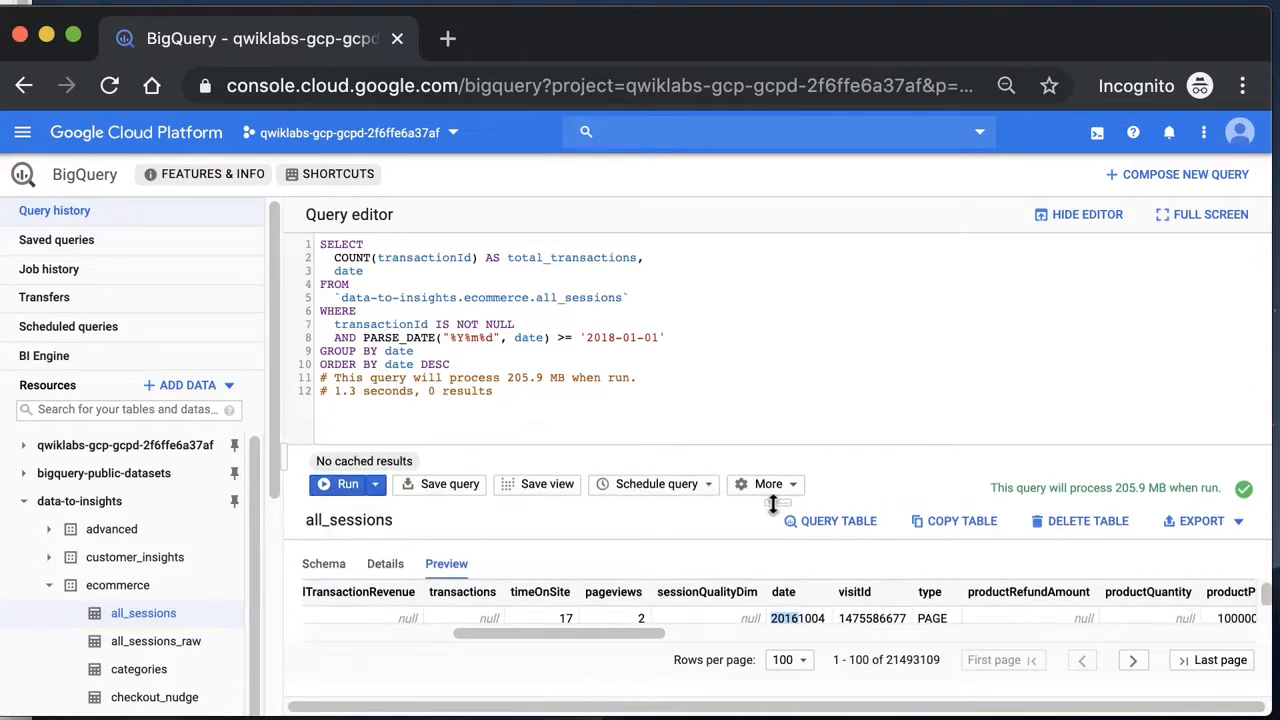
pyautogui.moveTo(773, 497); pyautogui.dragTo(771, 509)
pyautogui.moveTo(666, 343); pyautogui.dragTo(312, 342)
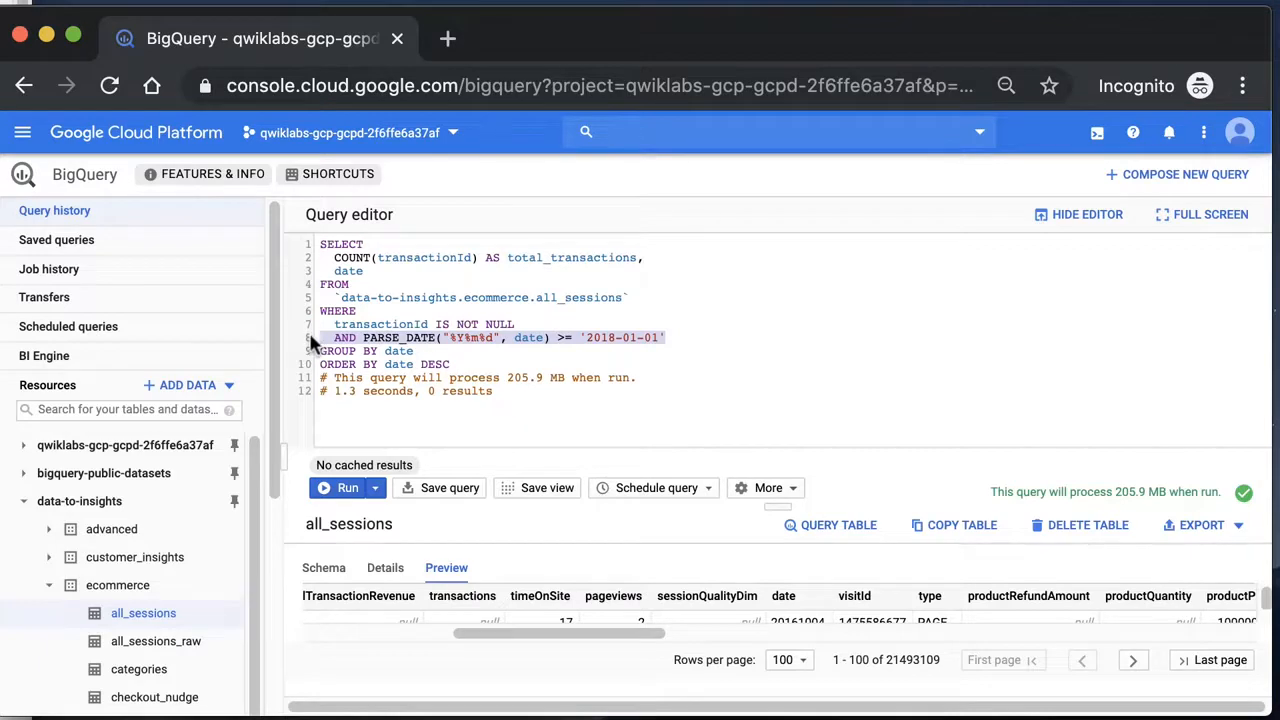
pyautogui.click(522, 398)
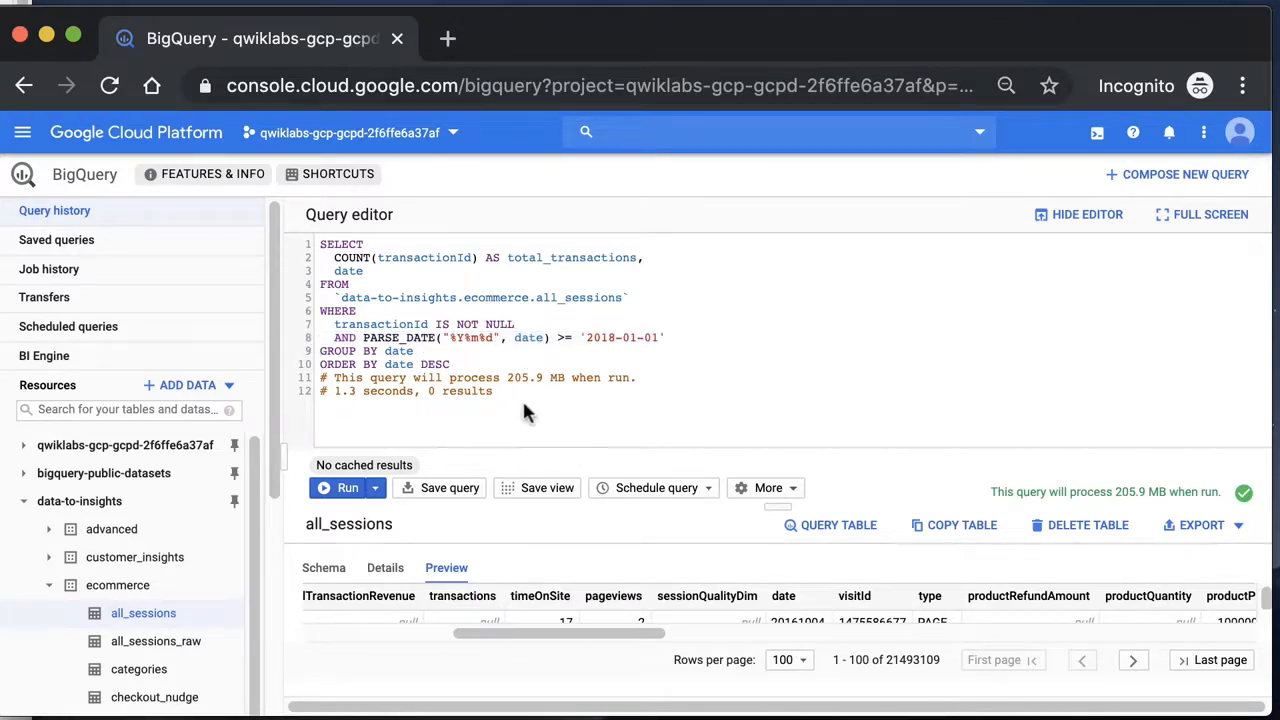
pyautogui.moveTo(587, 337); pyautogui.dragTo(651, 337)
pyautogui.click(684, 350)
pyautogui.moveTo(1182, 492); pyautogui.dragTo(1109, 492)
pyautogui.click(1109, 492)
pyautogui.moveTo(767, 512); pyautogui.dragTo(776, 478)
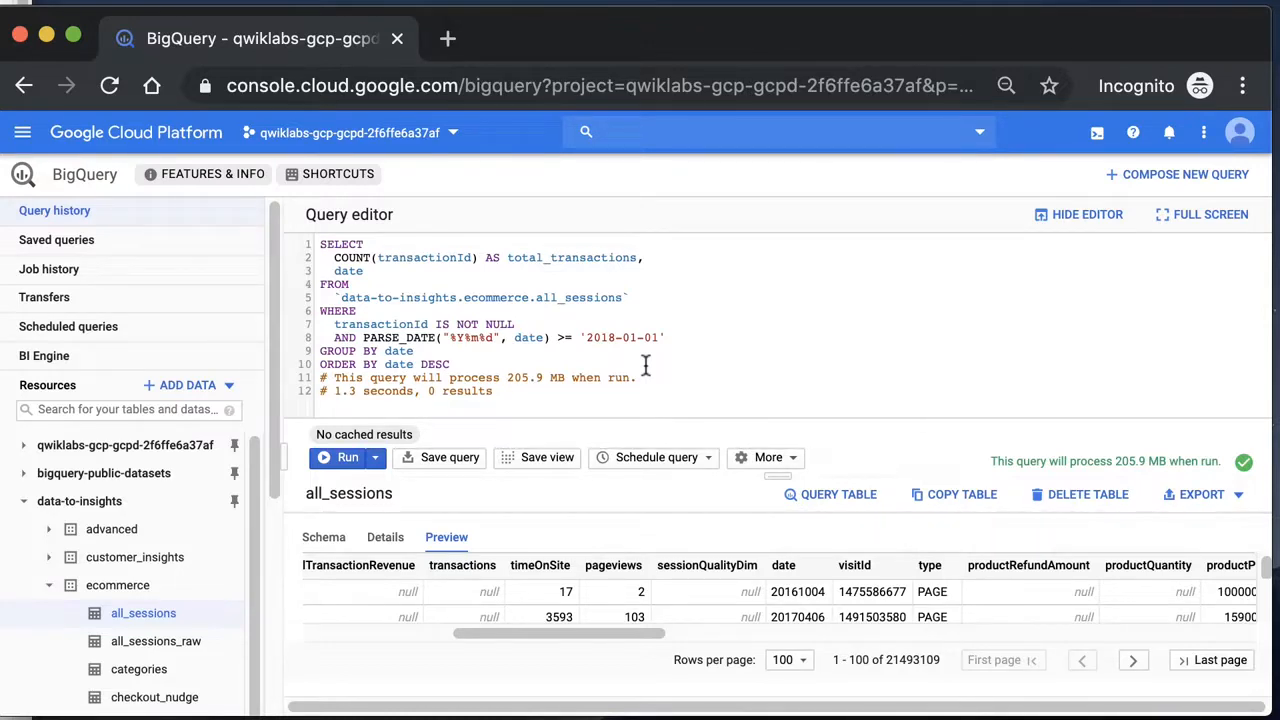
pyautogui.moveTo(666, 337); pyautogui.dragTo(556, 338)
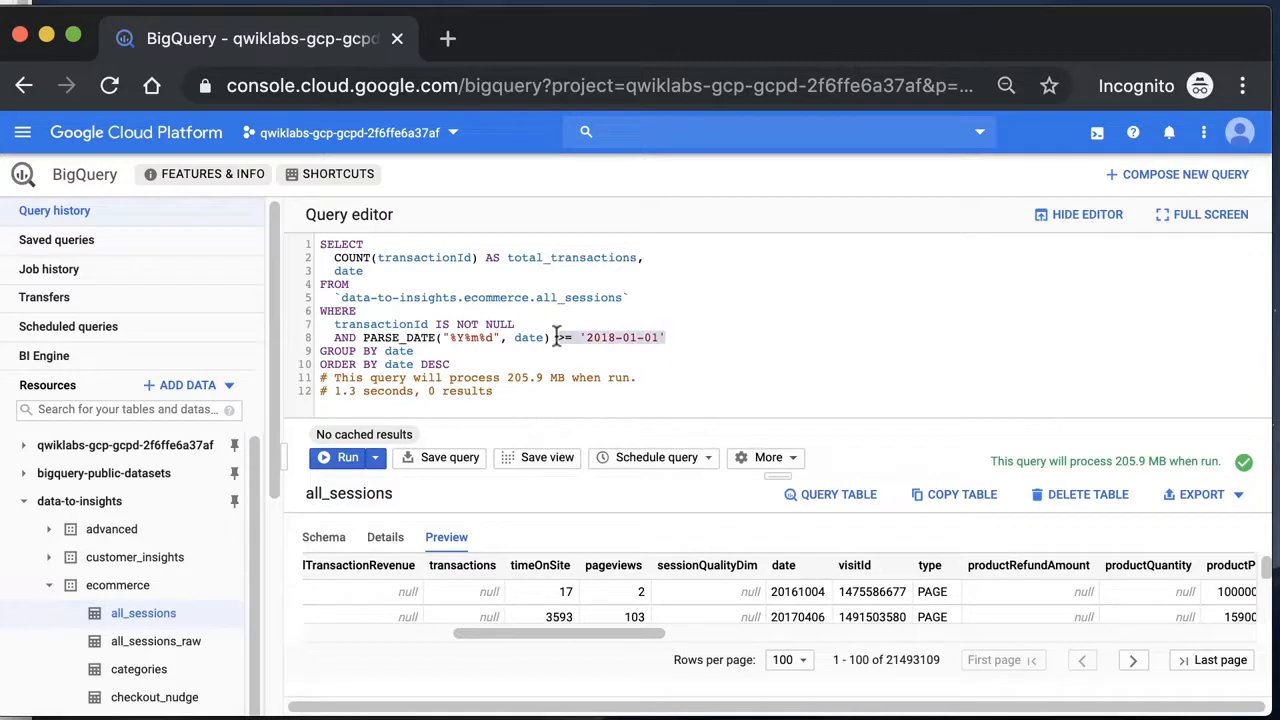
# - Copy the full CREATE OR REPLACE TABLE ecommerce.partitions statement from the GitHub page's "Create a date-partitioned table with SQL DDL" section
pyautogui.moveTo(0, 60); pyautogui.dragTo(799, 0)
pyautogui.scroll(-3, 794, 218)
pyautogui.scroll(-5, 741, 287)
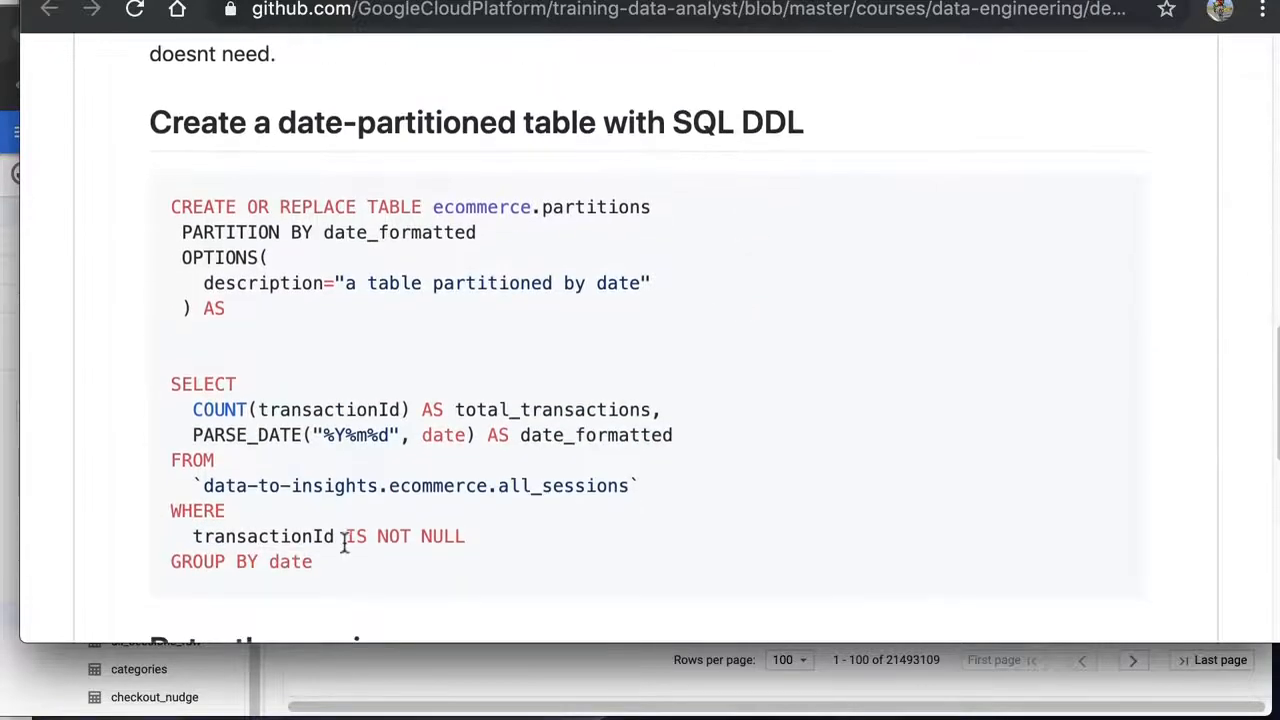
pyautogui.moveTo(337, 583); pyautogui.dragTo(166, 208)
pyautogui.rightClick(203, 243)
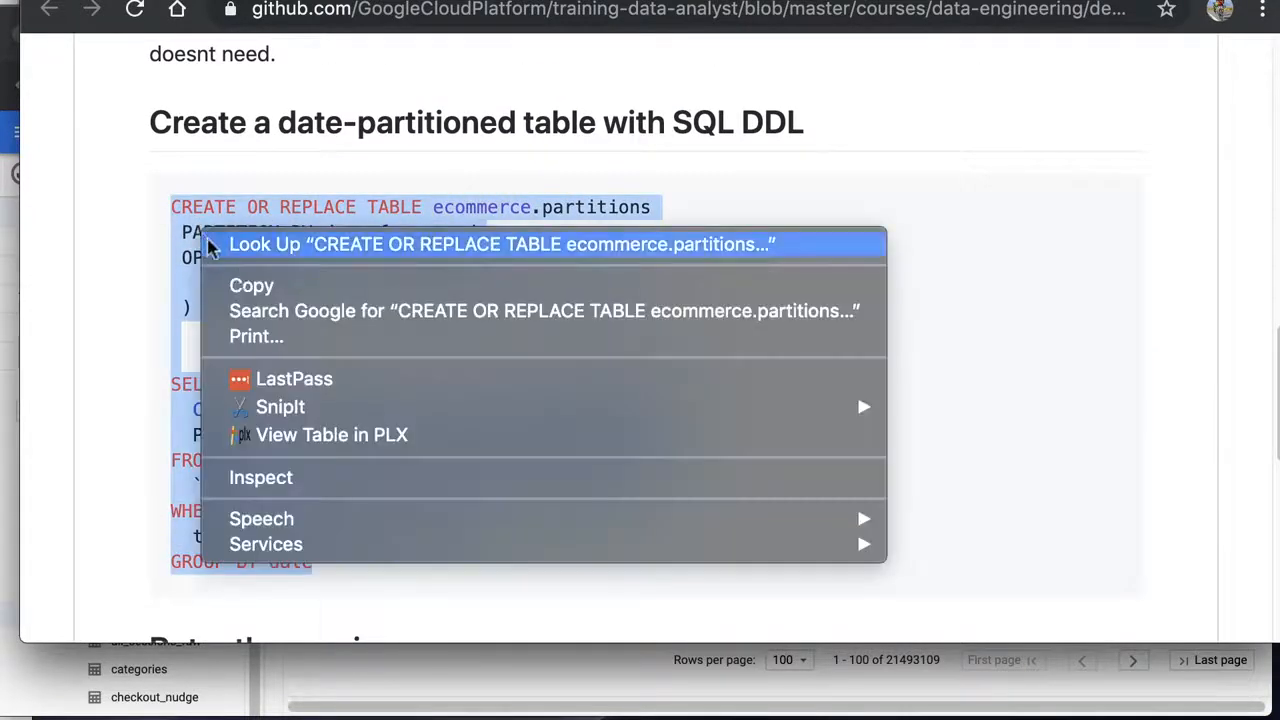
pyautogui.click(251, 287)
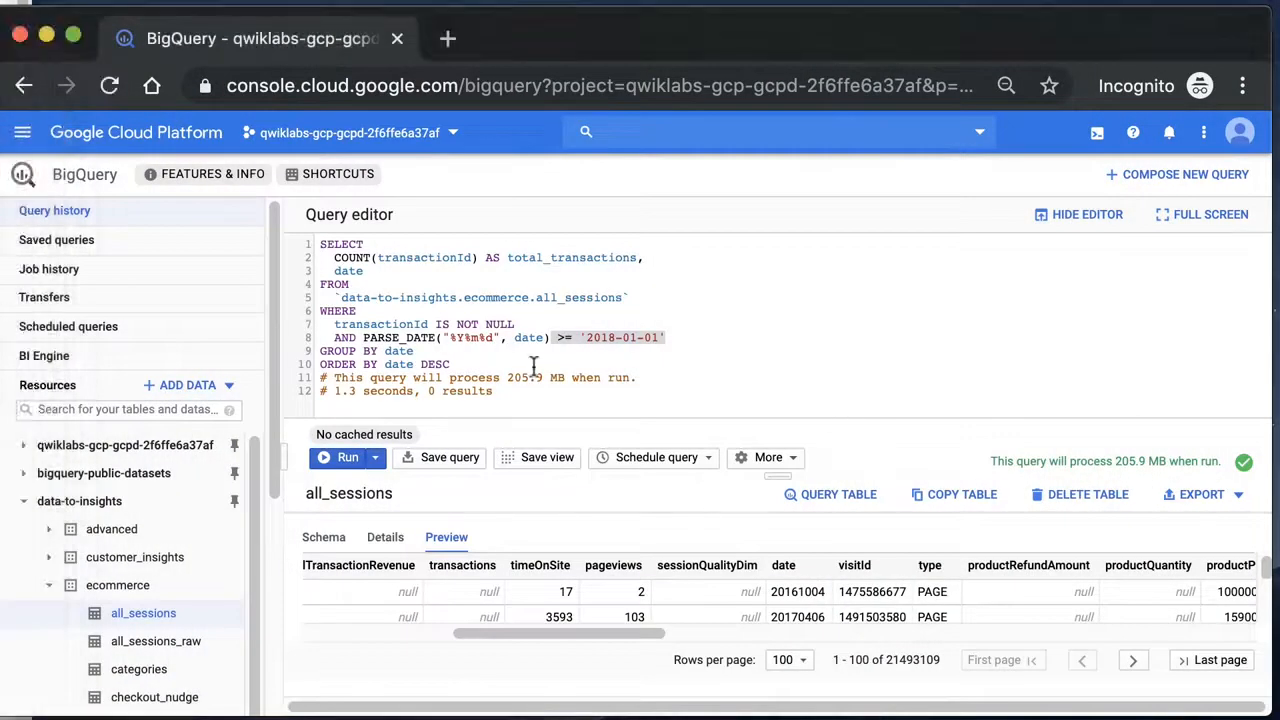
# - Replace the whole query in the BigQuery editor with the copied CREATE OR REPLACE TABLE statement and enlarge the editor to show it
pyautogui.moveTo(520, 390); pyautogui.dragTo(320, 243)
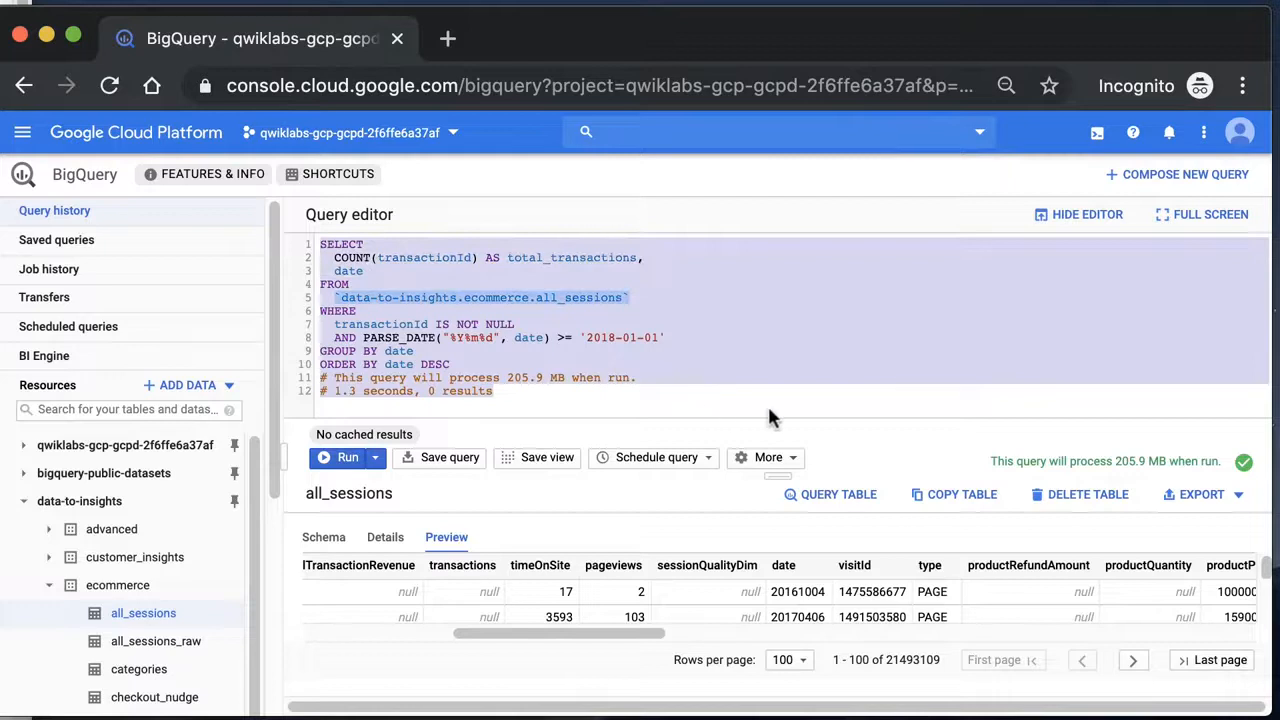
pyautogui.press('super+v')
pyautogui.moveTo(781, 477); pyautogui.dragTo(797, 517)
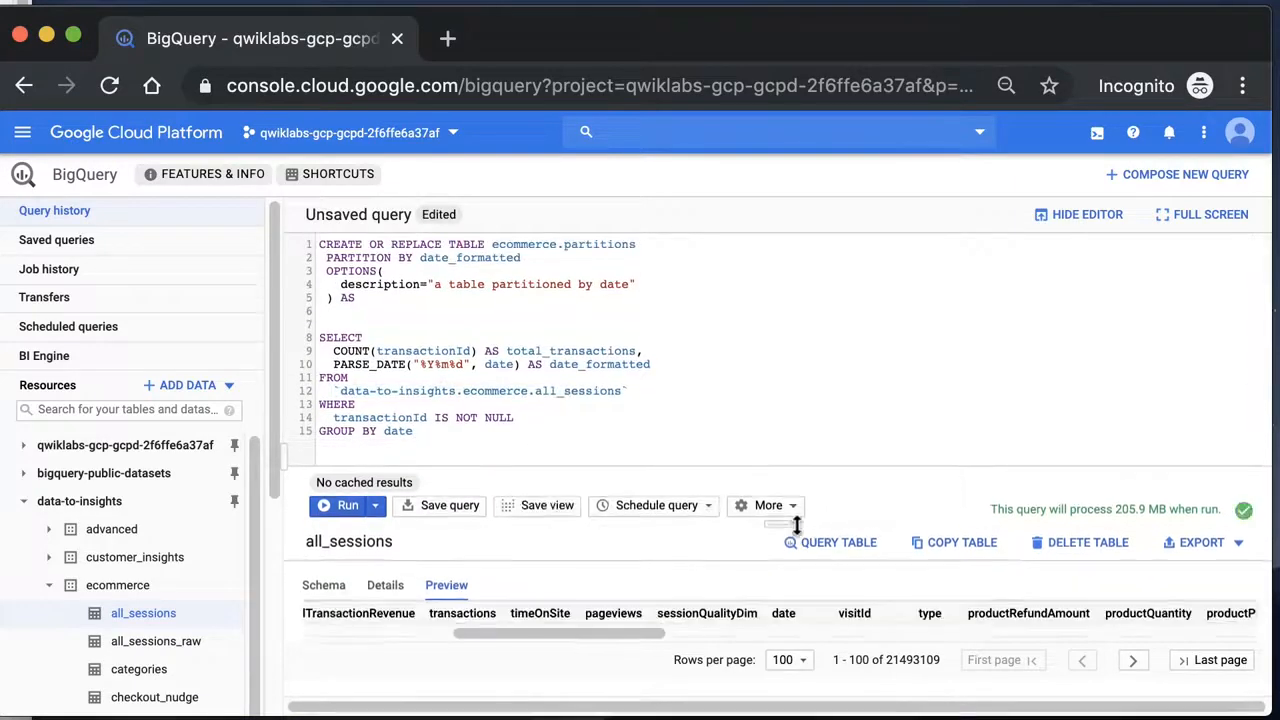
# - Run only the SELECT part of the statement, from SELECT through GROUP BY date, without the CREATE TABLE clause
pyautogui.moveTo(378, 308); pyautogui.dragTo(276, 190)
pyautogui.click(444, 403)
pyautogui.moveTo(437, 437); pyautogui.dragTo(307, 345)
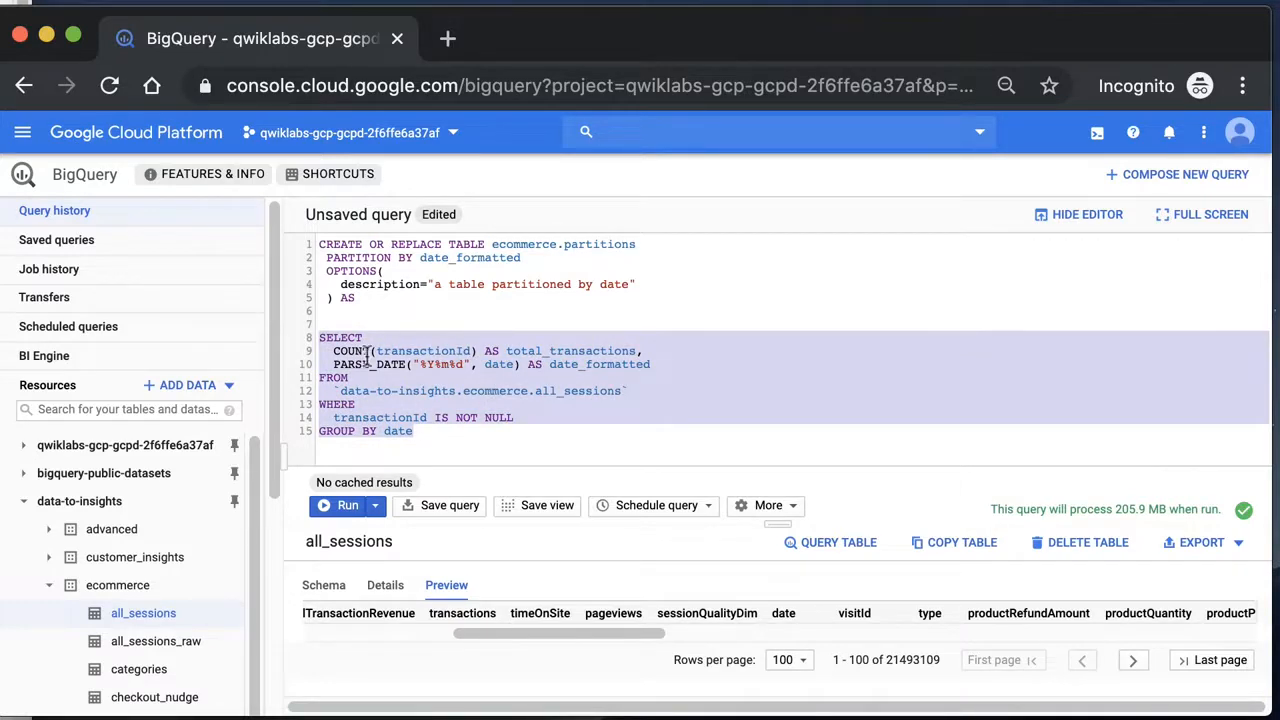
pyautogui.click(375, 505)
pyautogui.click(362, 538)
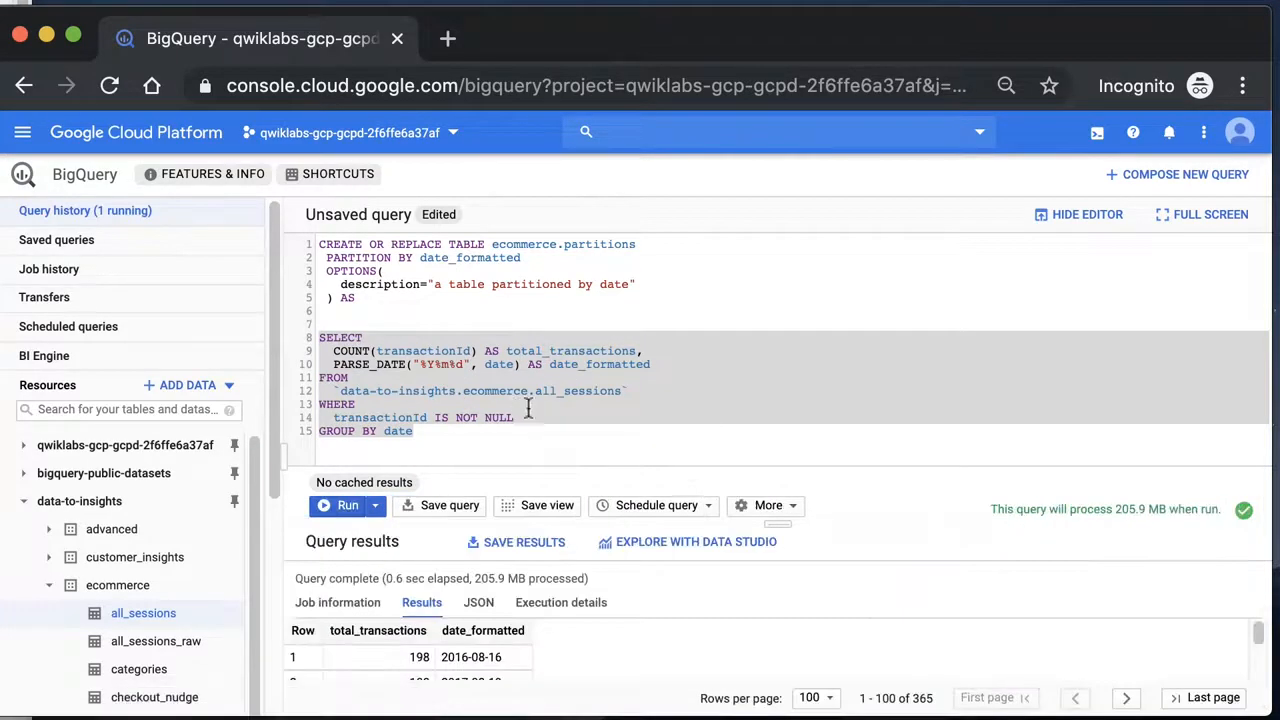
# - Examine the query results' row count and the first row's total_transactions and date_formatted values
pyautogui.moveTo(786, 497); pyautogui.dragTo(806, 386)
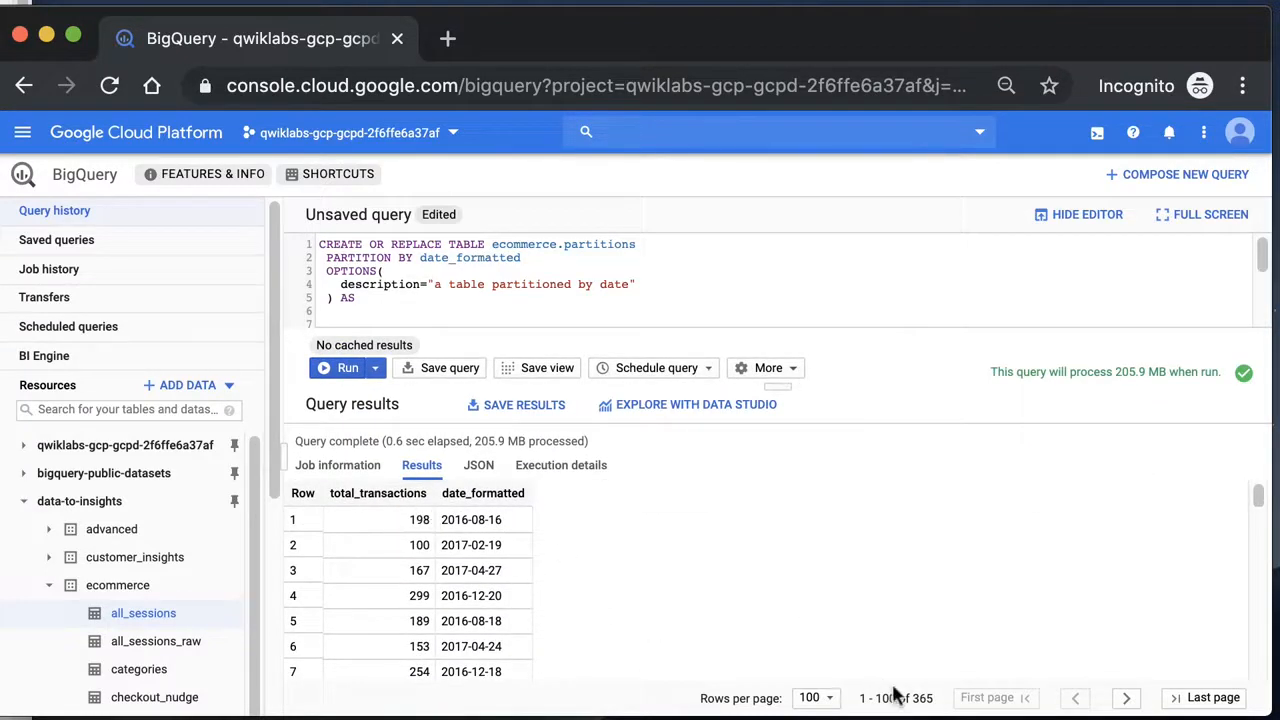
pyautogui.doubleClick(922, 697)
pyautogui.doubleClick(420, 520)
pyautogui.click(466, 520)
pyautogui.moveTo(777, 387); pyautogui.dragTo(777, 531)
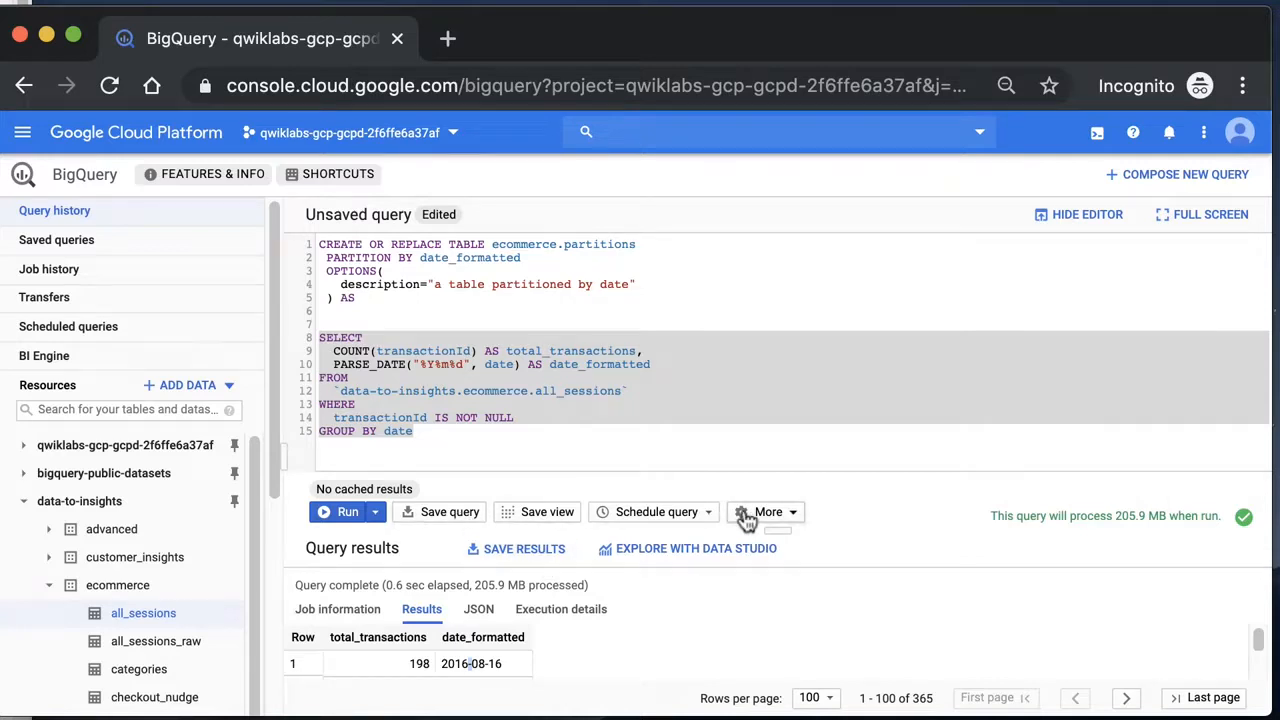
# - Review the destinations offered for saving the query results, including BigQuery table, without saving anything
pyautogui.click(514, 549)
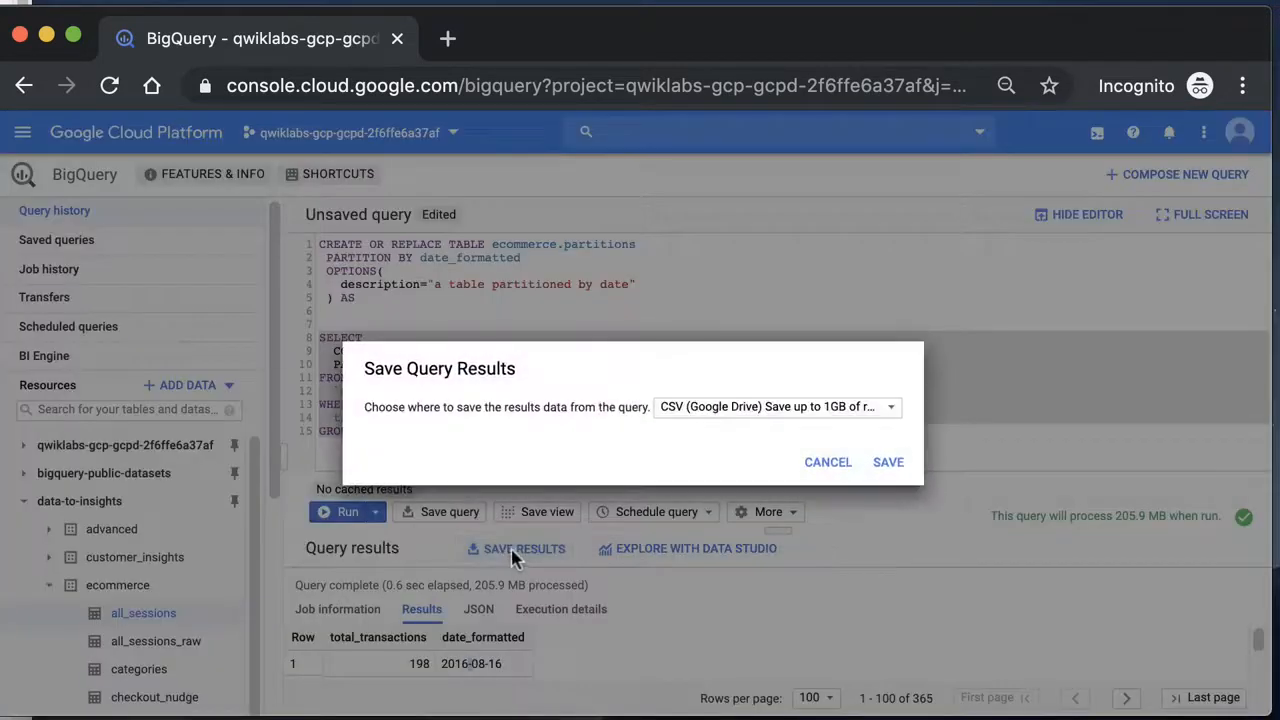
pyautogui.click(748, 418)
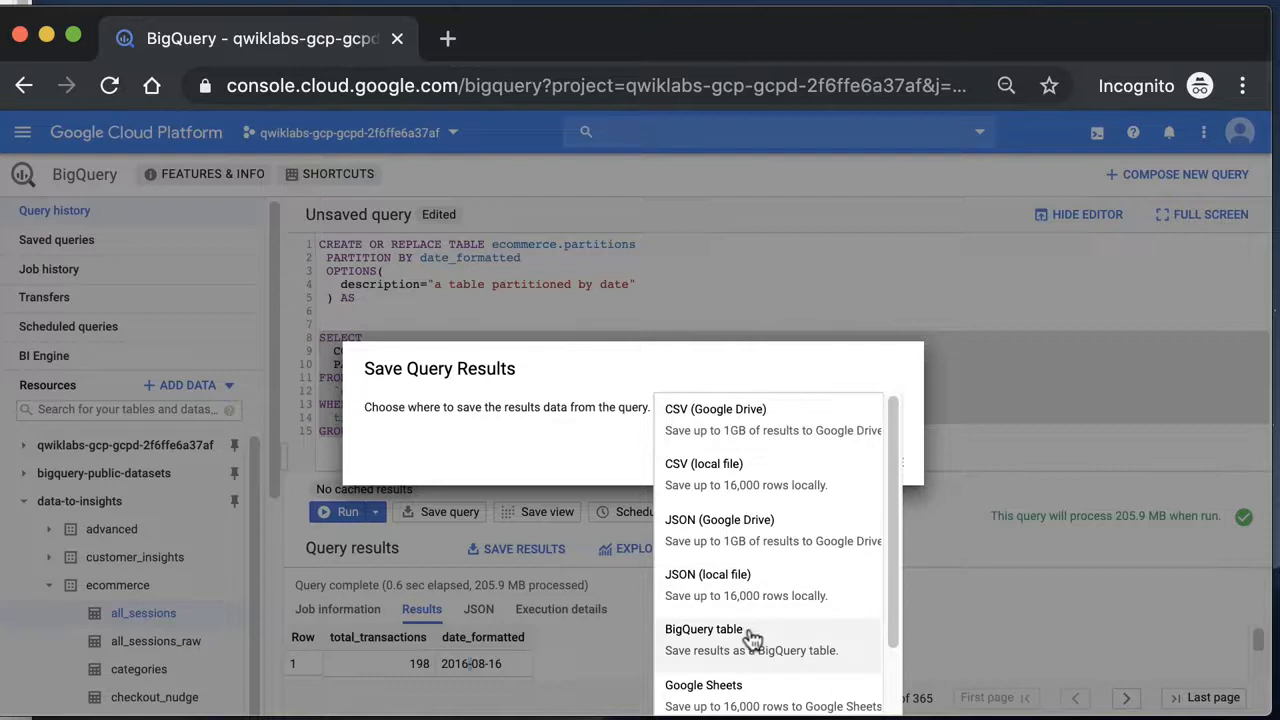
pyautogui.click(849, 590)
pyautogui.click(530, 337)
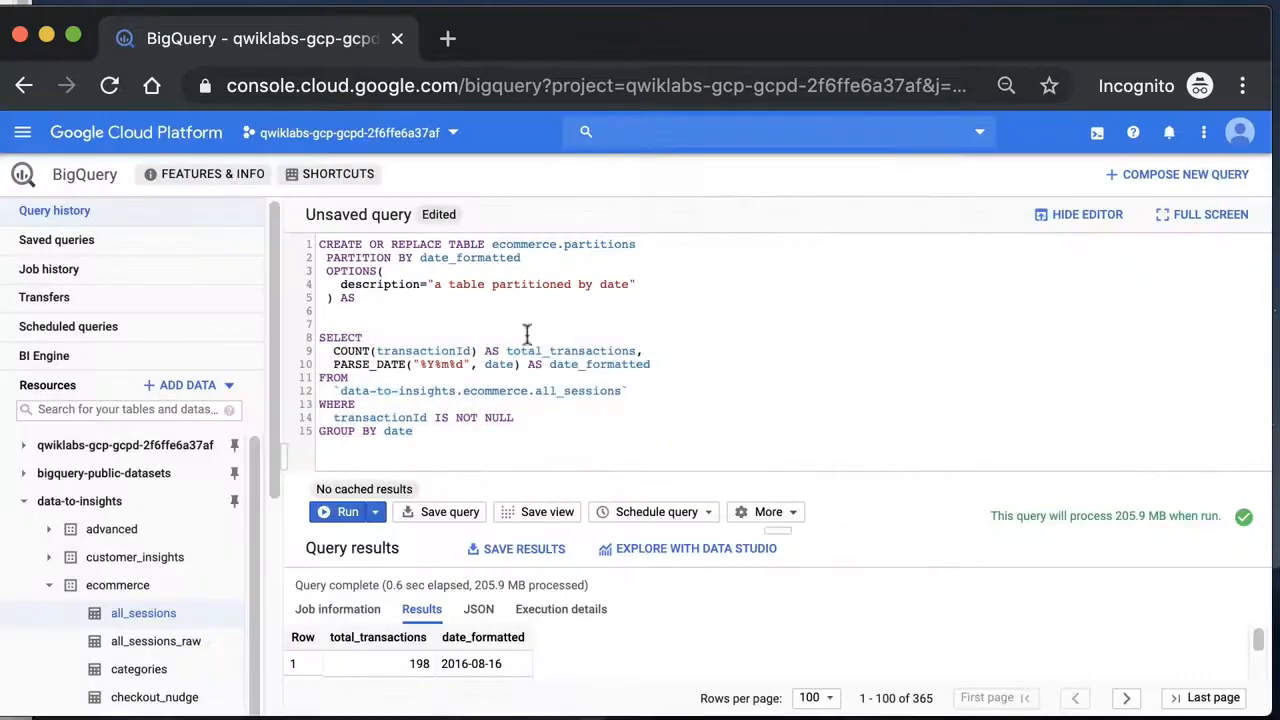
# - Compare the CREATE OR REPLACE TABLE clause at the start of the statement with the SELECT query it wraps
pyautogui.moveTo(366, 298); pyautogui.dragTo(318, 244)
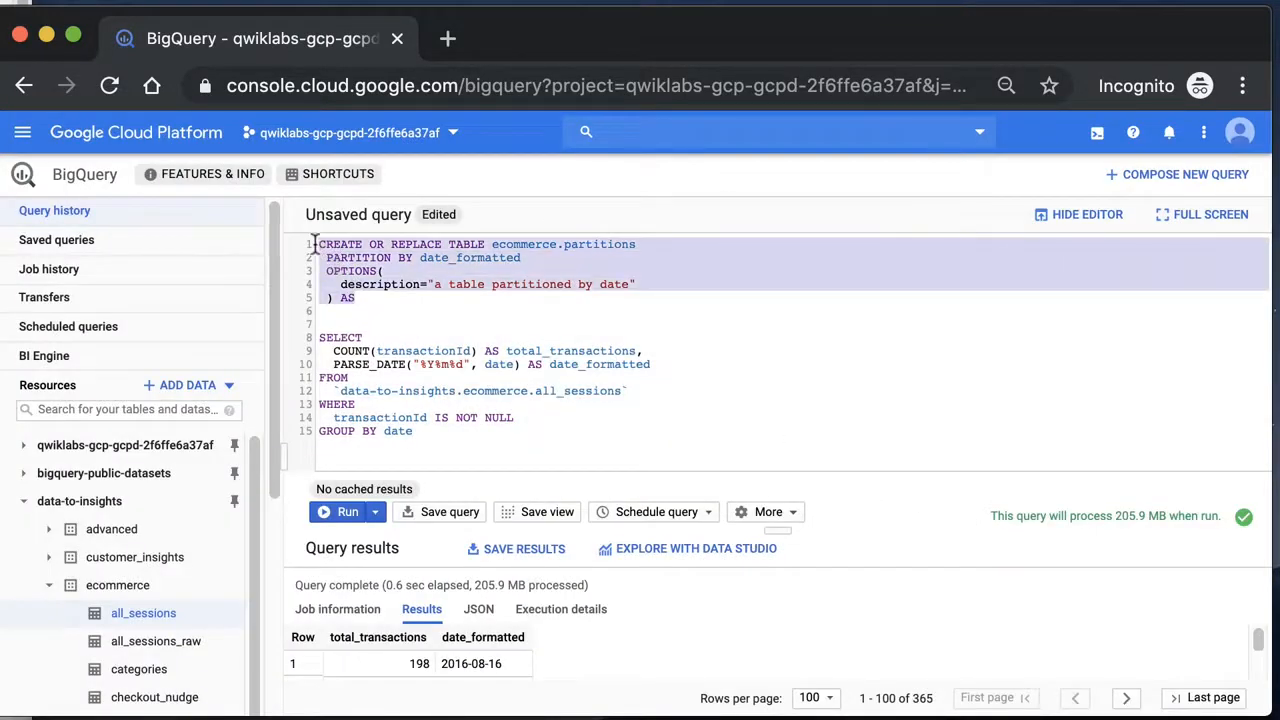
pyautogui.click(392, 317)
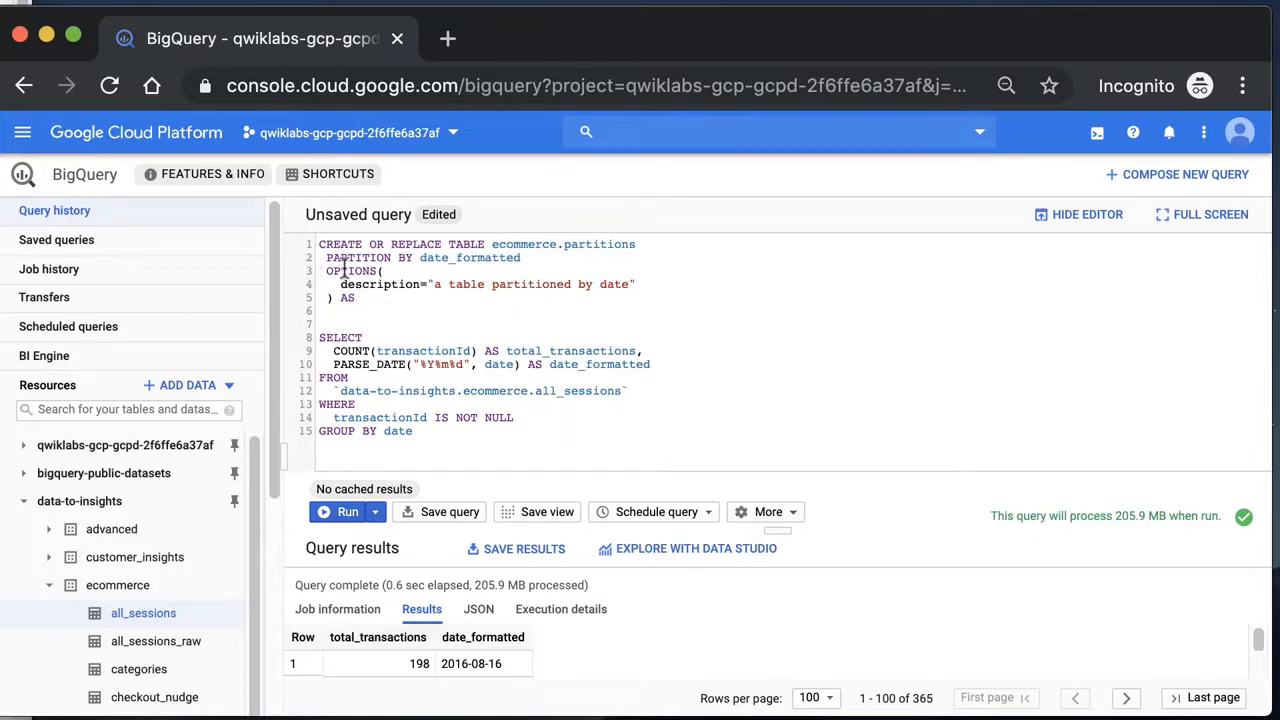
pyautogui.moveTo(386, 322); pyautogui.dragTo(311, 229)
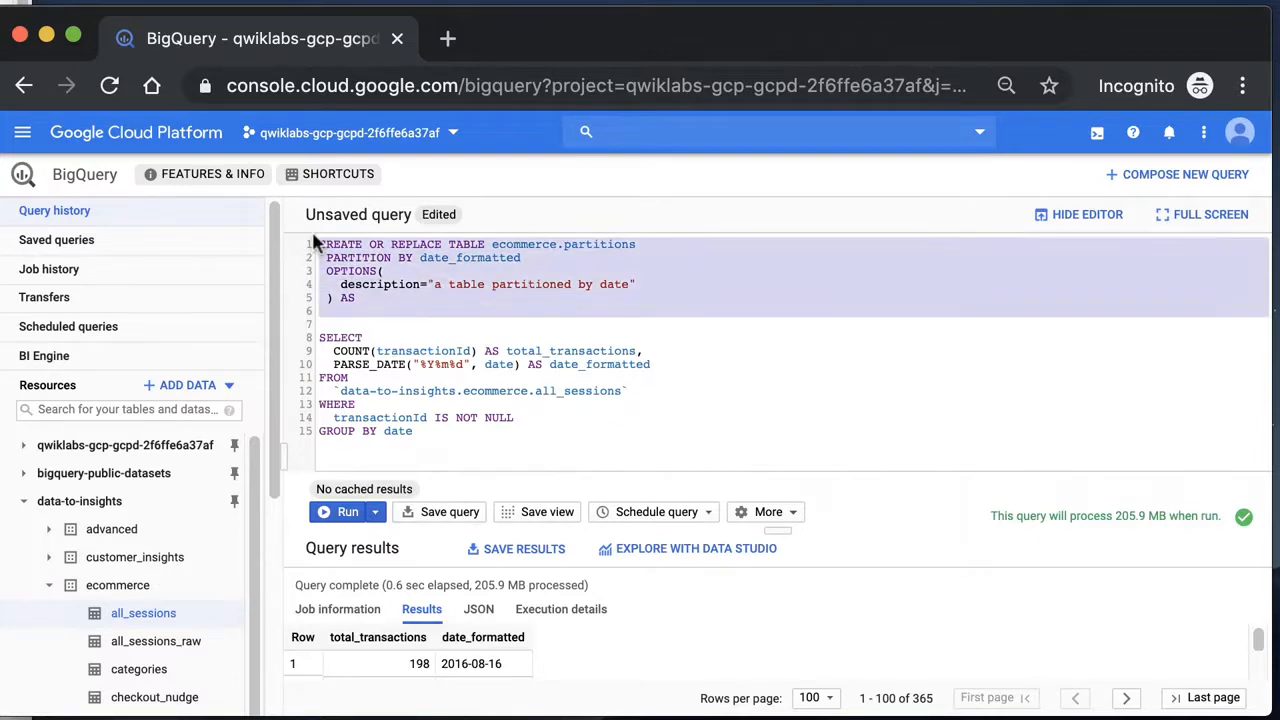
pyautogui.click(357, 298)
pyautogui.moveTo(2, 170); pyautogui.dragTo(2, 100)
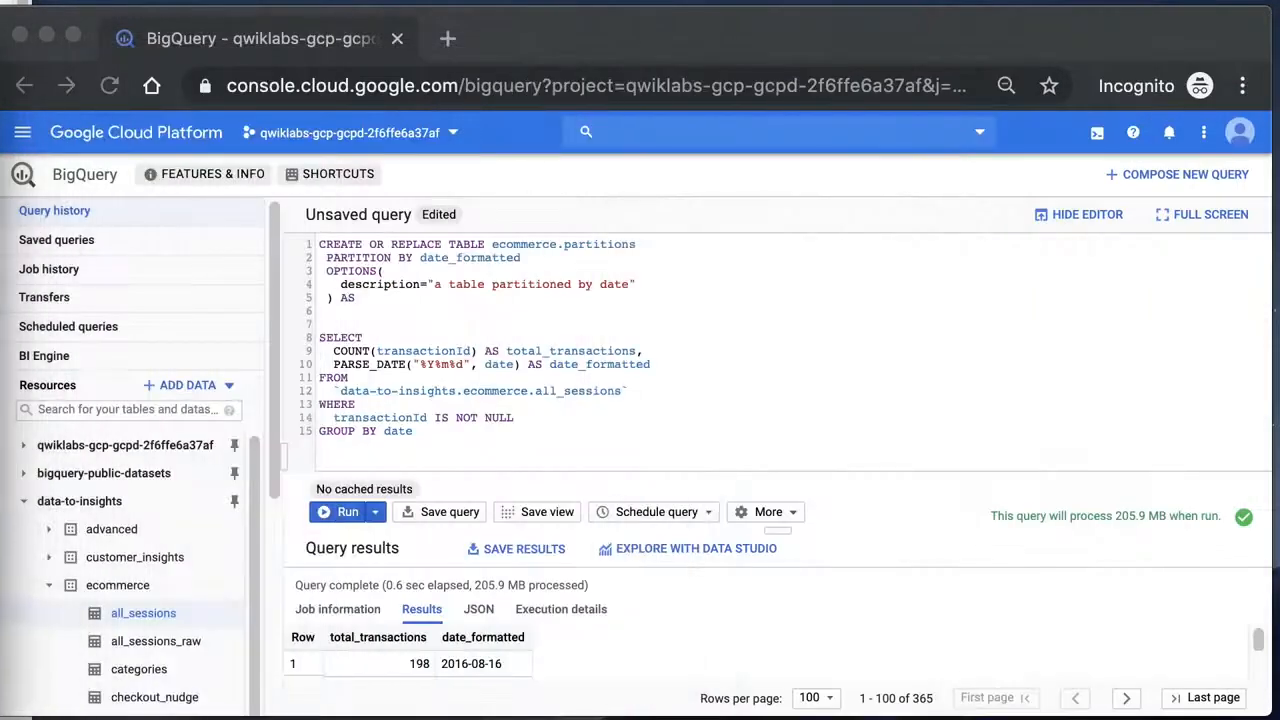
pyautogui.moveTo(340, 326); pyautogui.dragTo(424, 432)
pyautogui.click(466, 434)
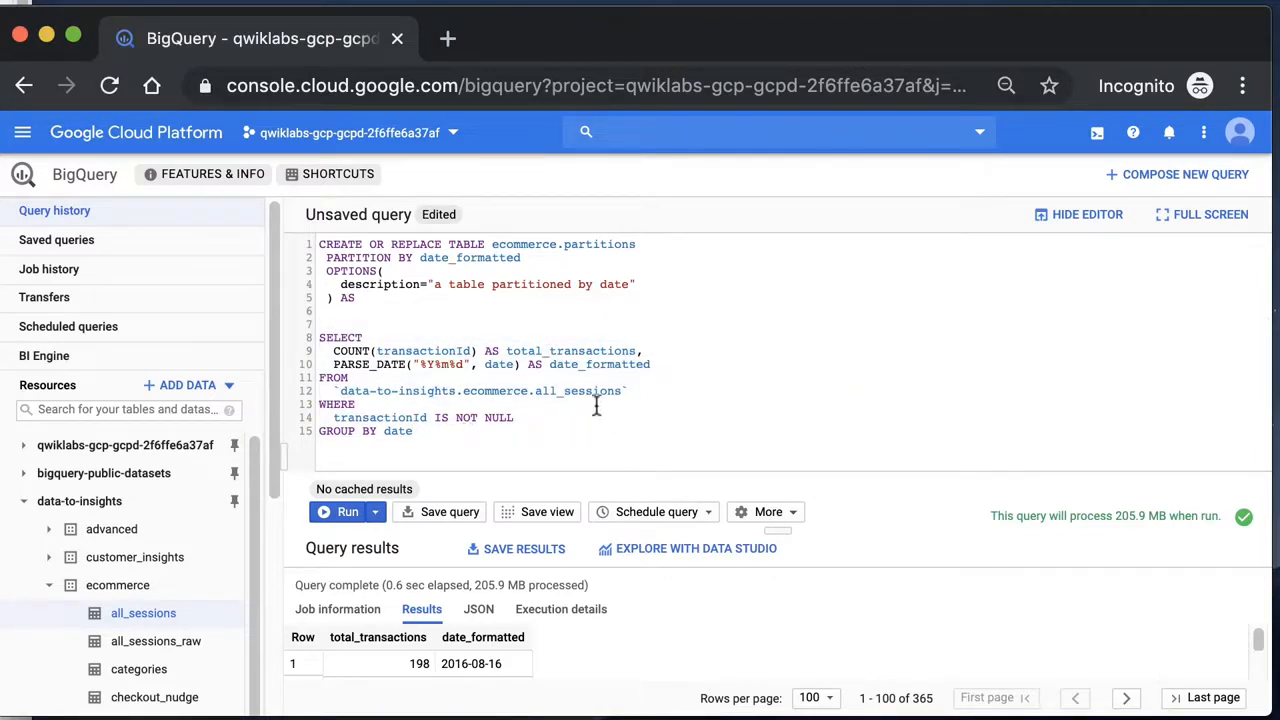
# - Examine the table name, the PARTITION BY date_formatted clause and the description option in the CREATE statement
pyautogui.moveTo(318, 244); pyautogui.dragTo(689, 248)
pyautogui.moveTo(371, 294); pyautogui.dragTo(313, 267)
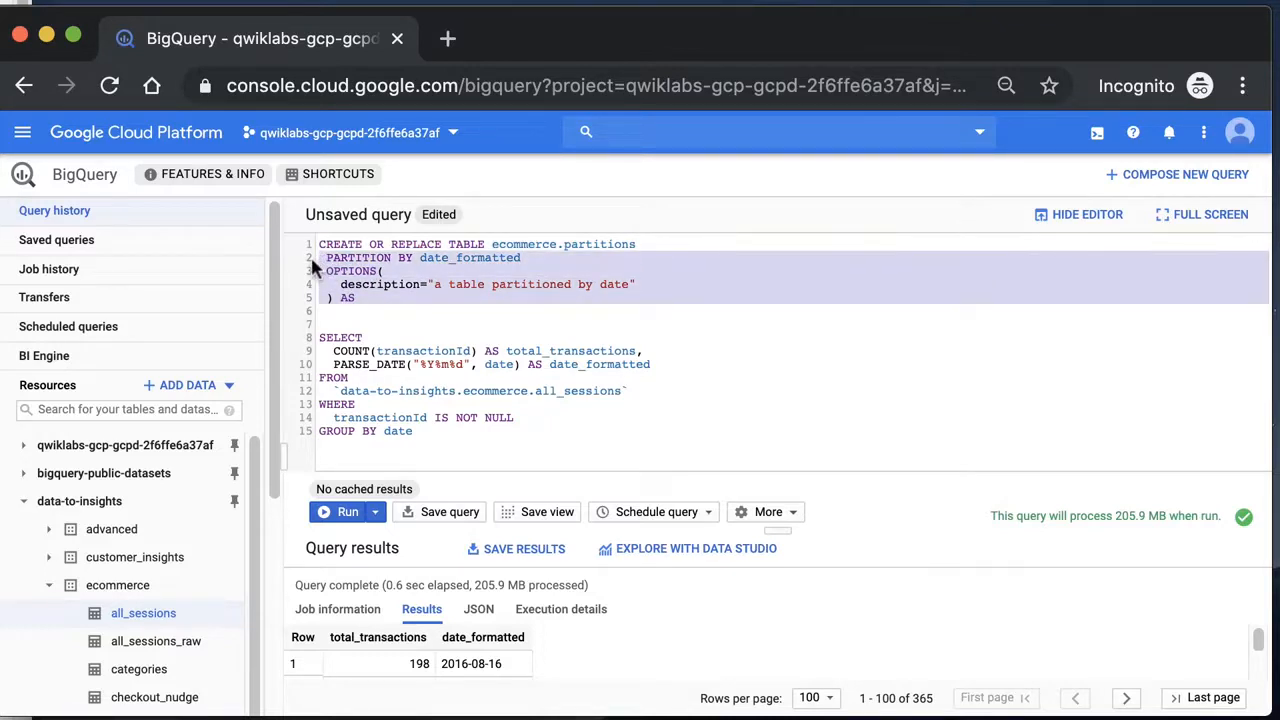
pyautogui.click(397, 322)
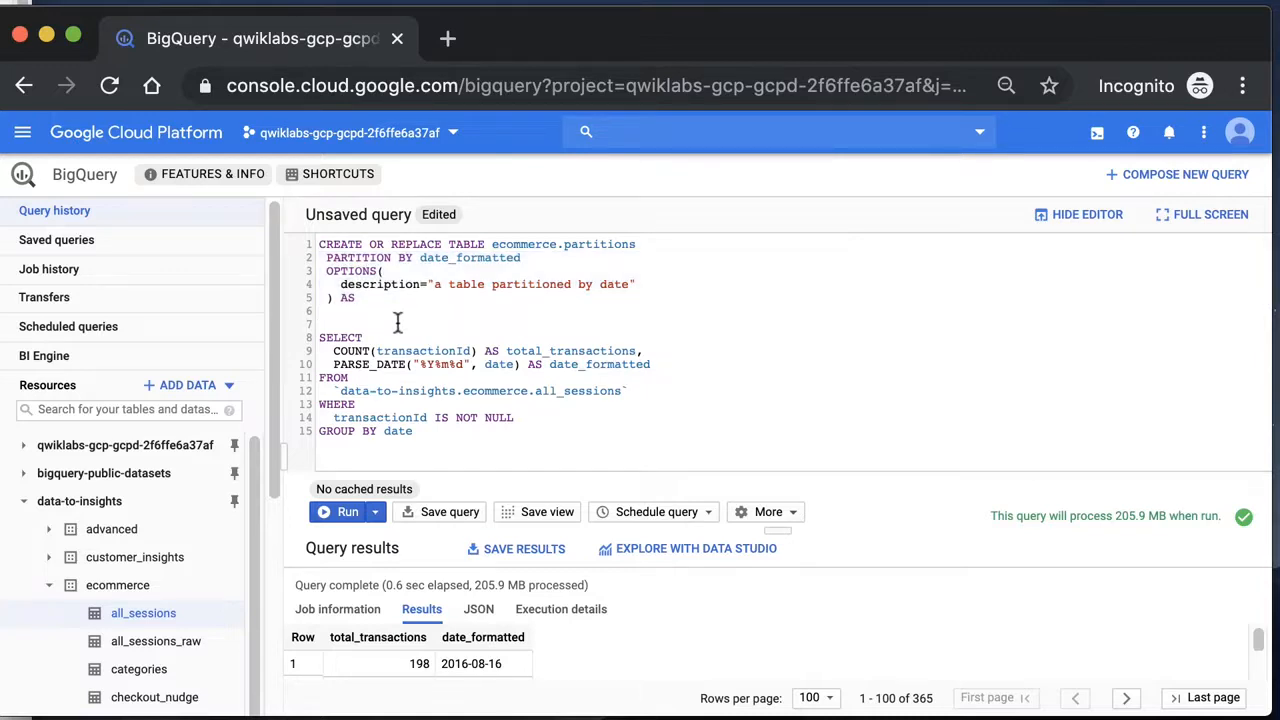
pyautogui.doubleClick(458, 259)
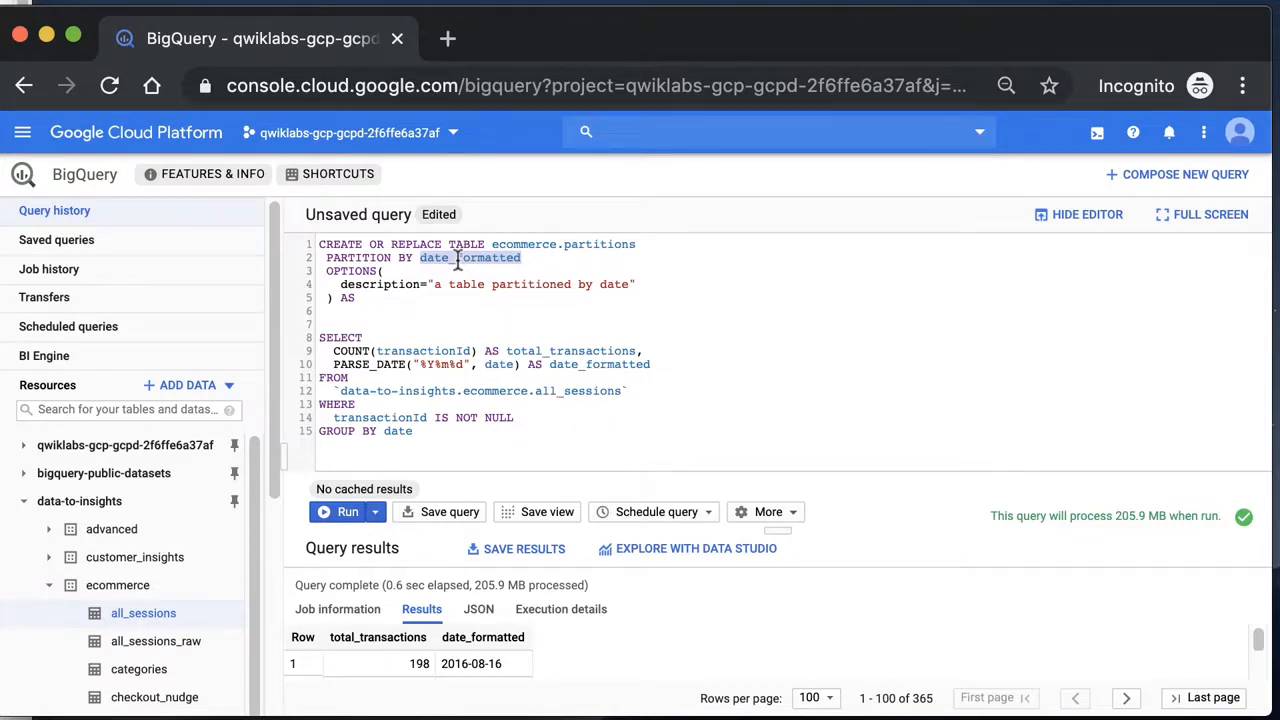
pyautogui.click(457, 258)
# - Run the complete statement to create or replace the ecommerce.partitions table partitioned by date_formatted
pyautogui.moveTo(760, 533); pyautogui.dragTo(782, 376)
pyautogui.click(340, 518)
pyautogui.doubleClick(587, 244)
pyautogui.click(632, 279)
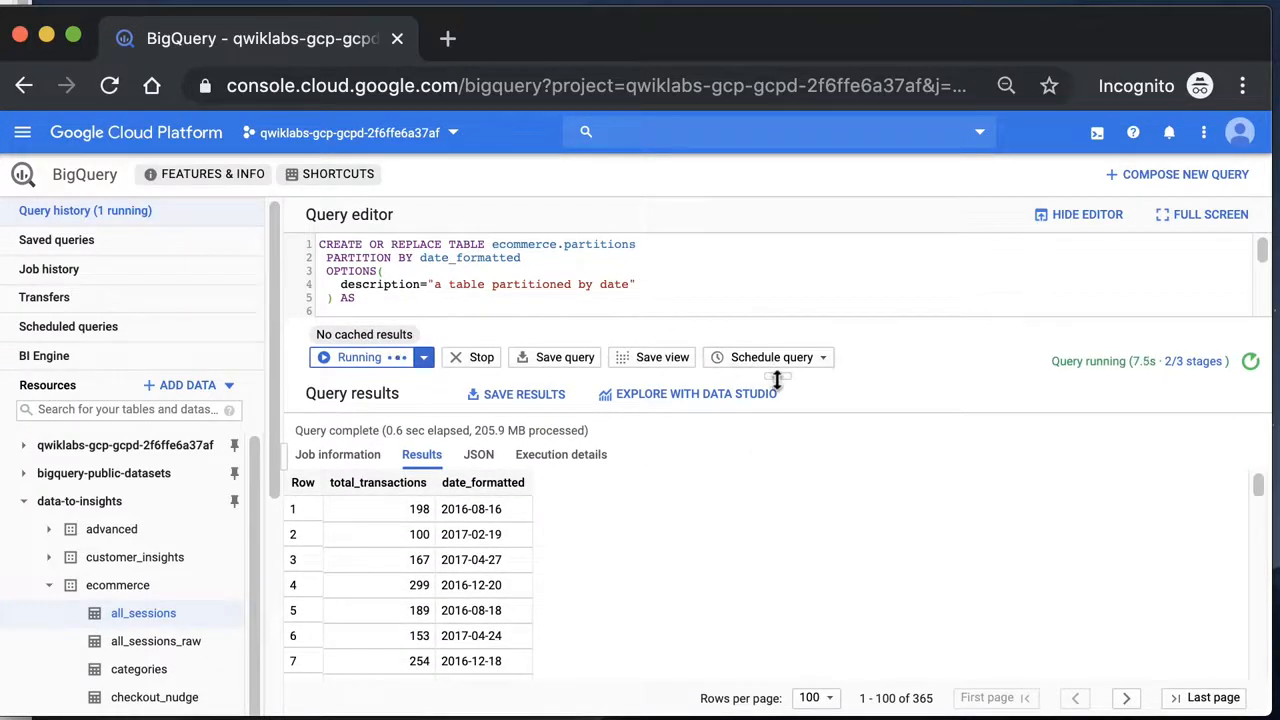
pyautogui.moveTo(776, 375)
pyautogui.mouseDown()
pyautogui.moveTo(778, 401)
pyautogui.moveTo(778, 382)
pyautogui.mouseUp()
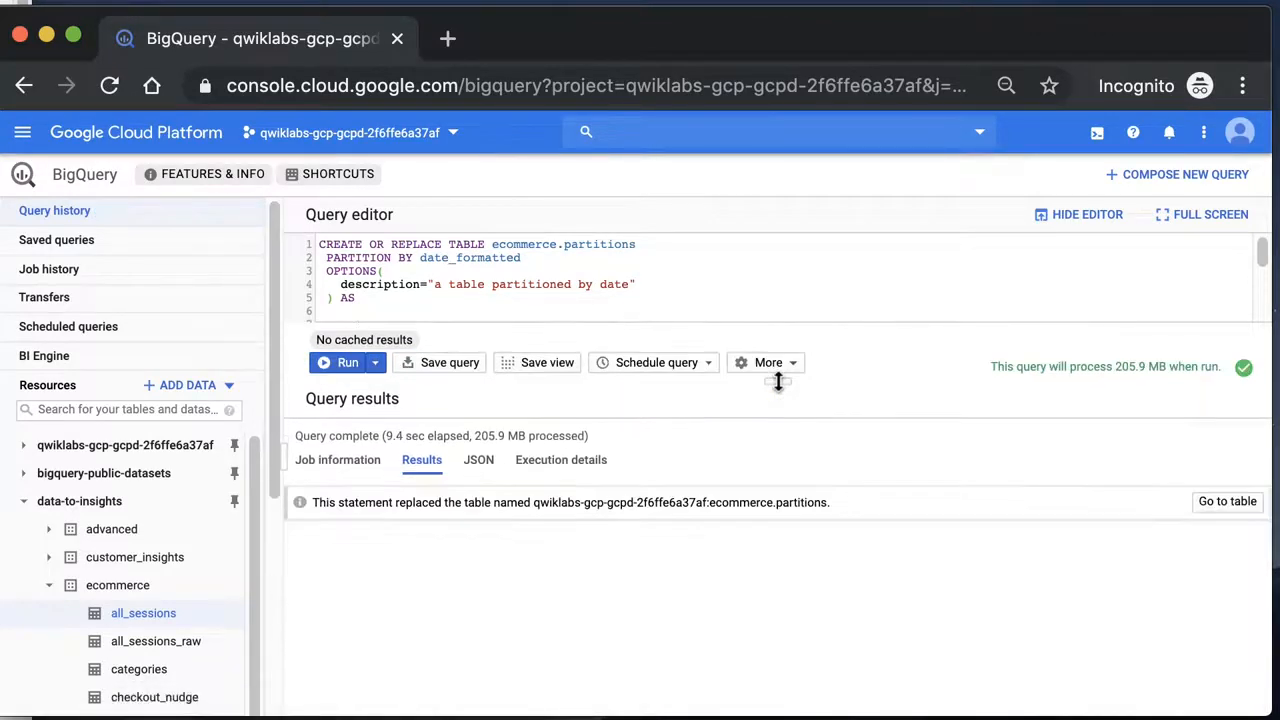
# - Open the ecommerce.partitions table from the query result and check its table type notice and schema
pyautogui.click(1225, 501)
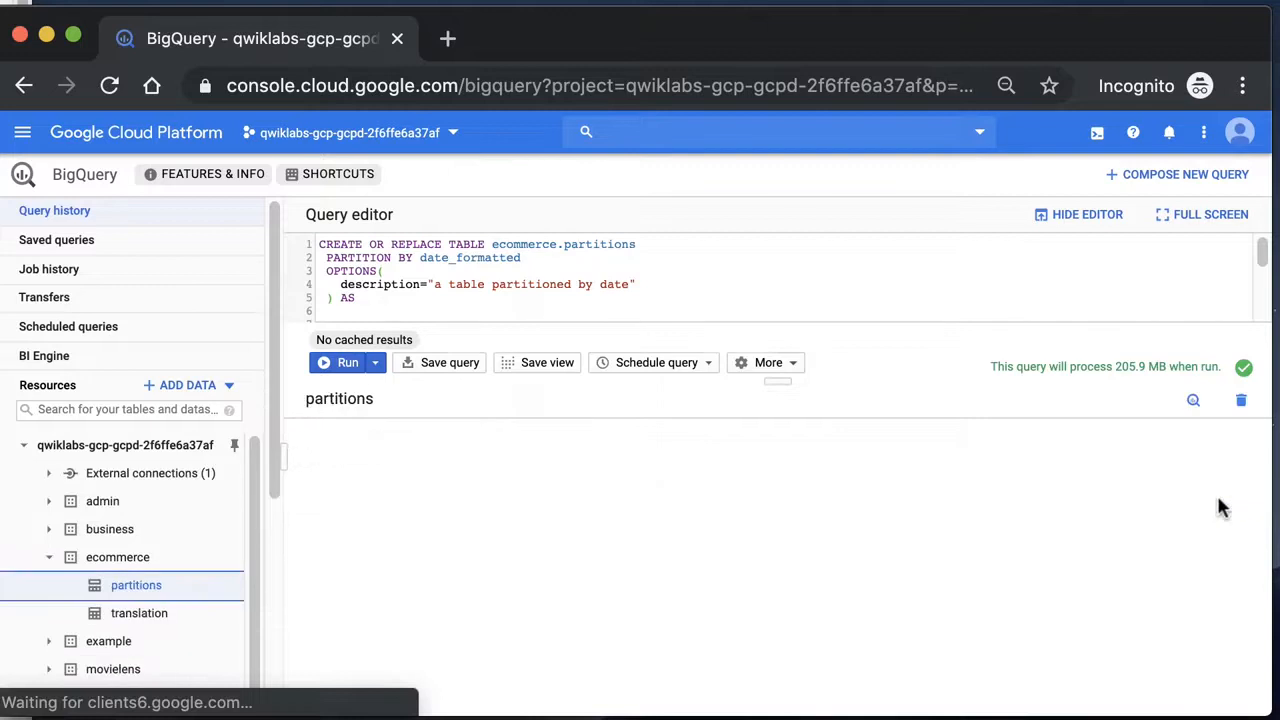
pyautogui.moveTo(332, 453); pyautogui.dragTo(464, 453)
pyautogui.click(455, 453)
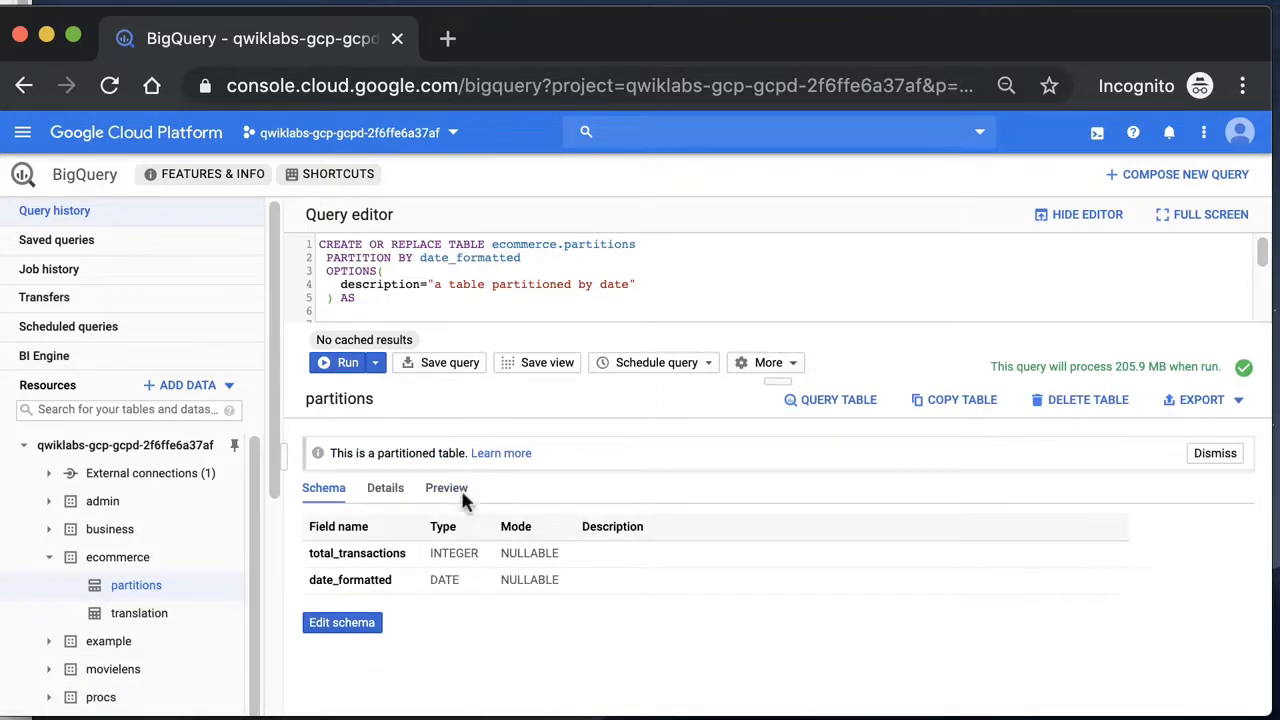
# - Examine the partitions table's details for its table type, partitioning unit, partitioning field and partition filter setting
pyautogui.click(386, 490)
pyautogui.scroll(-3, 567, 541)
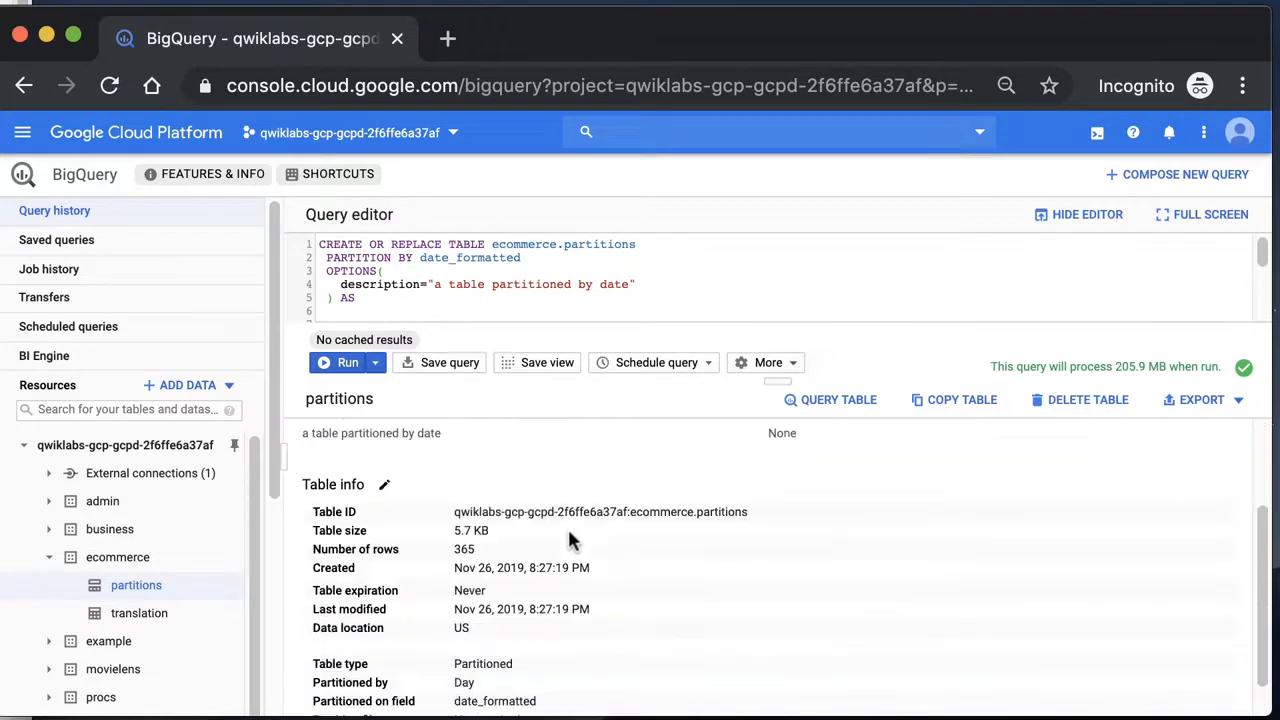
pyautogui.scroll(-1, 568, 540)
pyautogui.moveTo(318, 610); pyautogui.dragTo(543, 689)
pyautogui.click(555, 688)
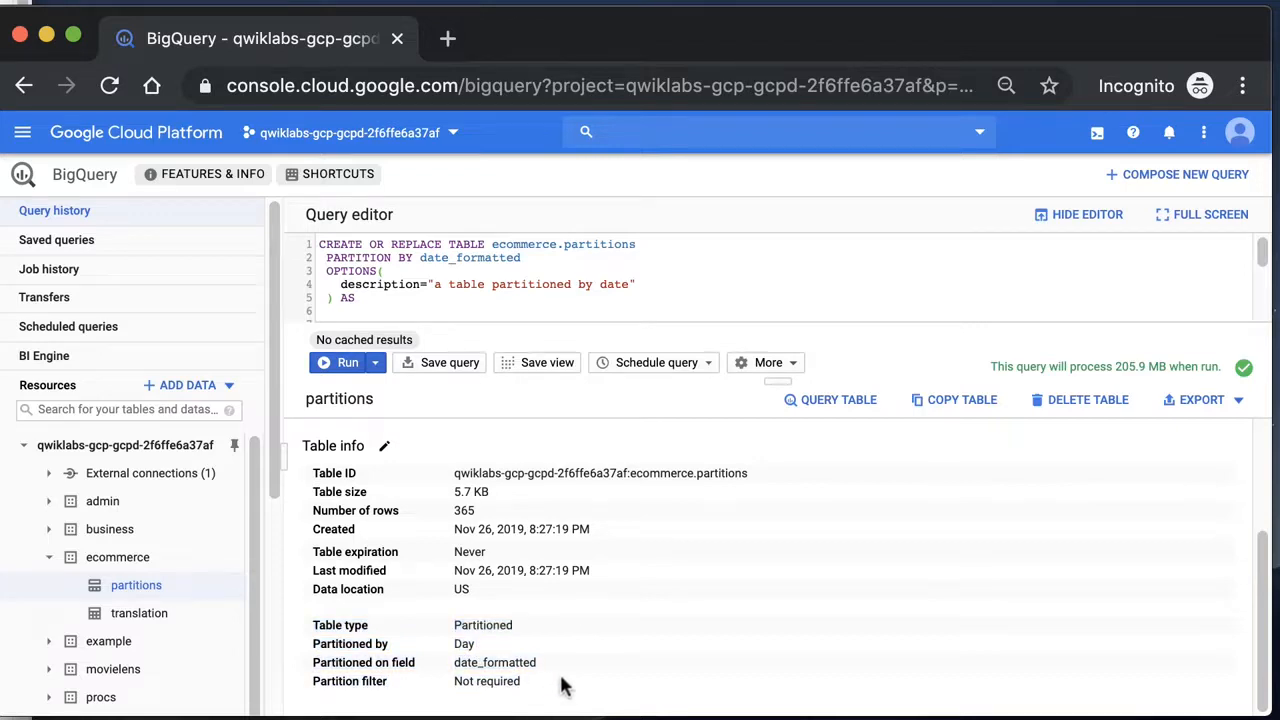
pyautogui.doubleClick(487, 624)
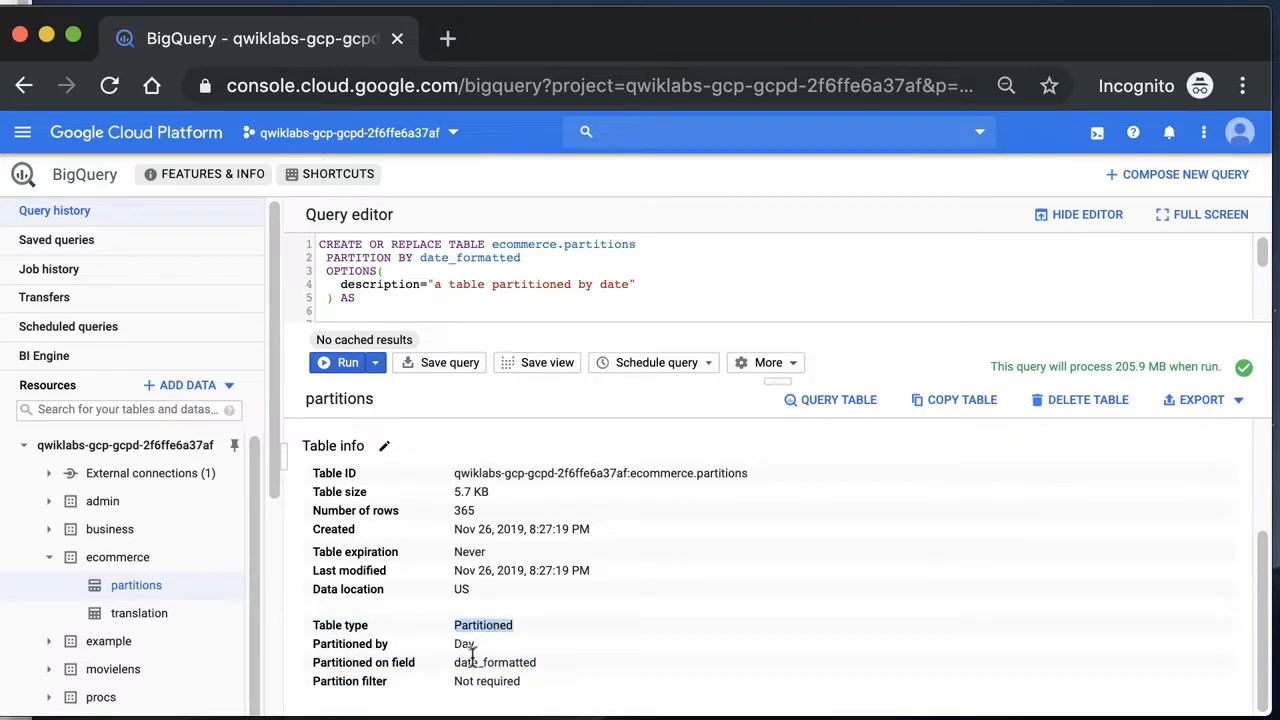
pyautogui.doubleClick(463, 644)
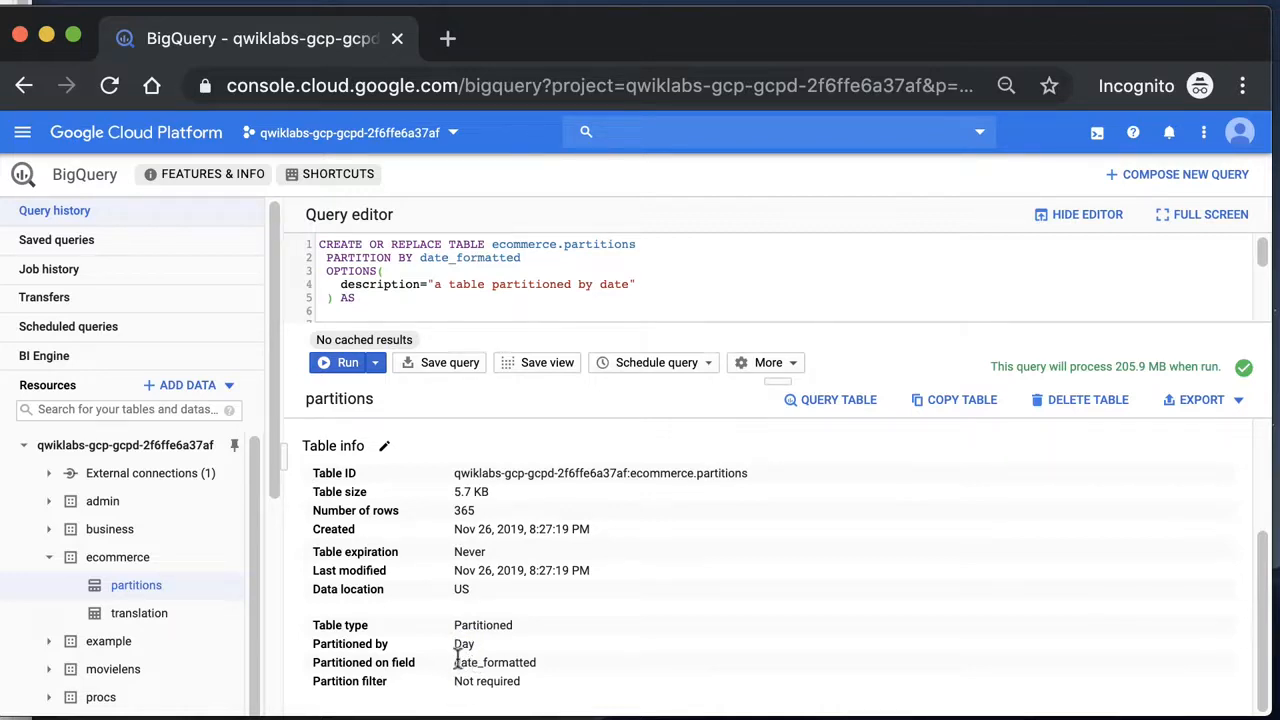
pyautogui.doubleClick(473, 660)
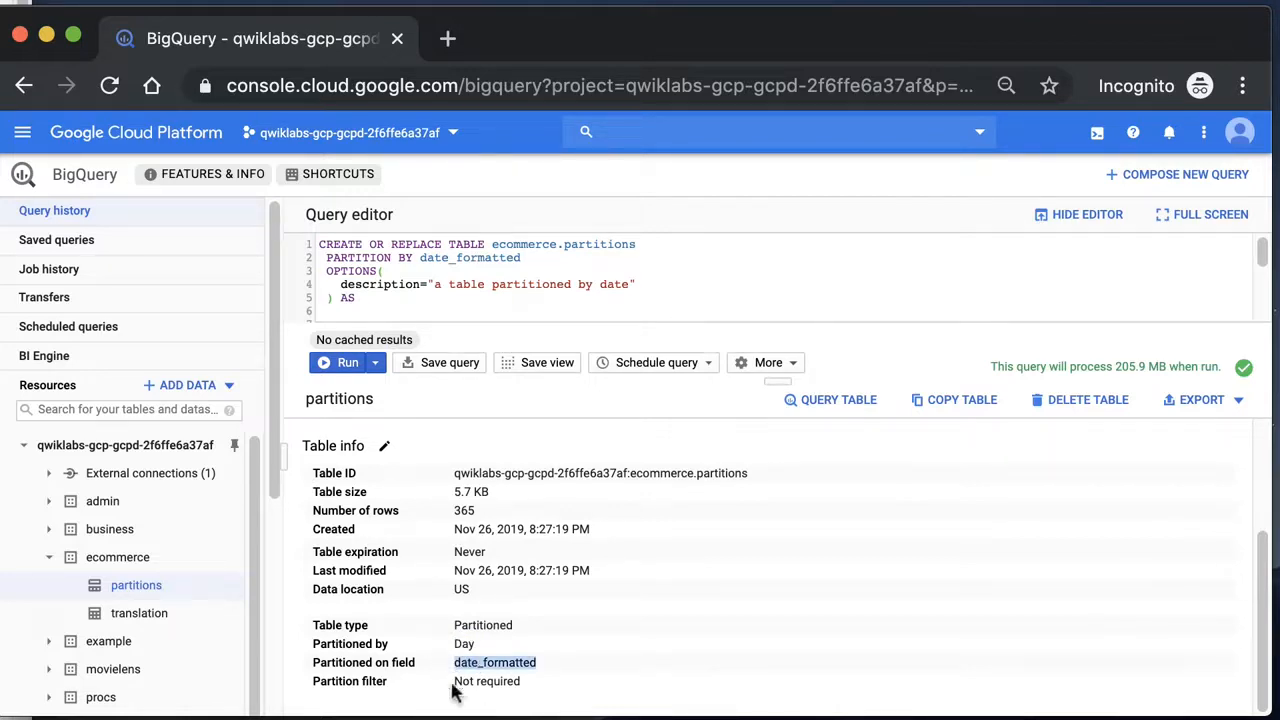
pyautogui.doubleClick(494, 681)
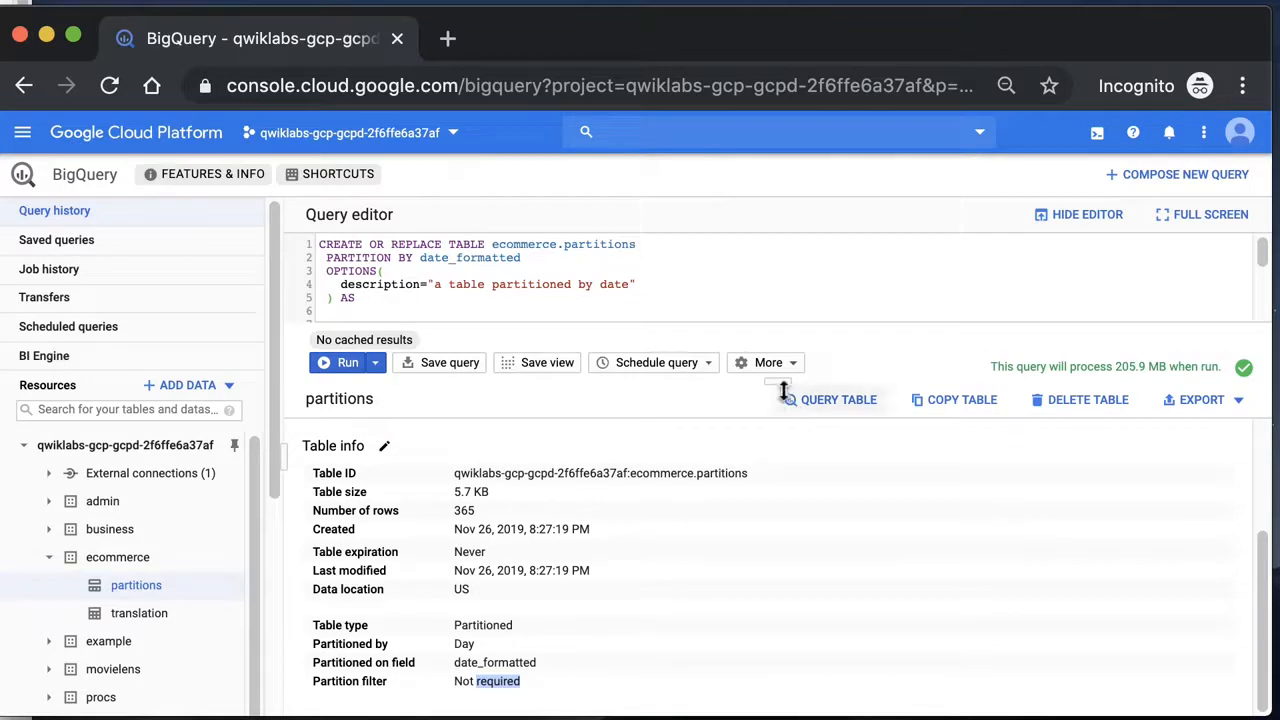
# - Copy the ecommerce.partitions query with the '2018-01-01' date filter from the GitHub page's "Retry the previous query" section
pyautogui.moveTo(778, 383); pyautogui.dragTo(766, 560)
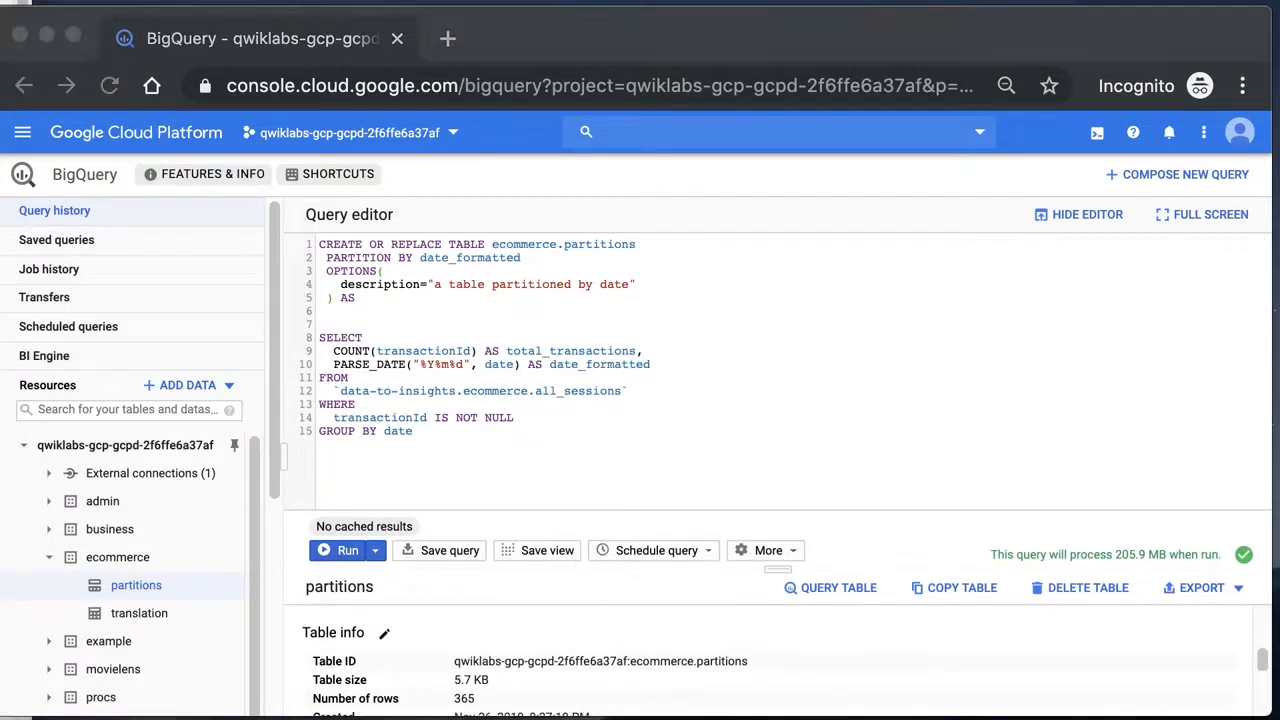
pyautogui.moveTo(5, 250); pyautogui.dragTo(782, 57)
pyautogui.scroll(-4, 741, 345)
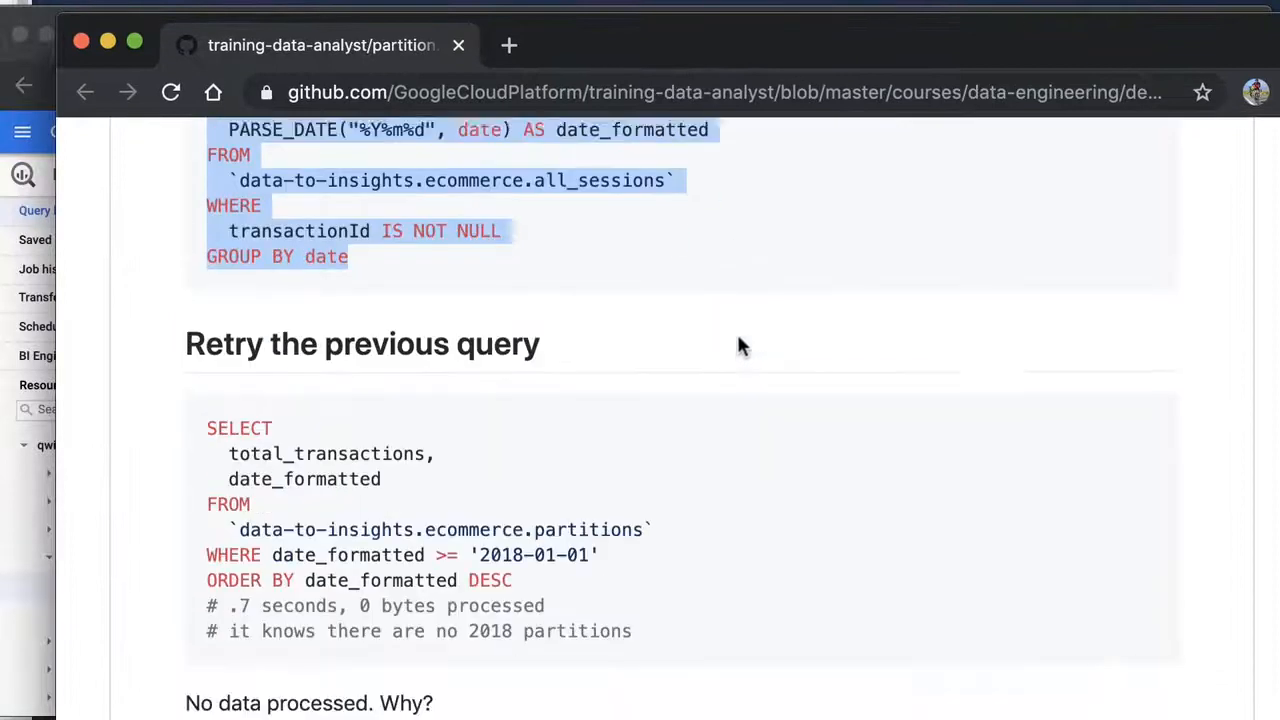
pyautogui.moveTo(651, 629); pyautogui.dragTo(206, 423)
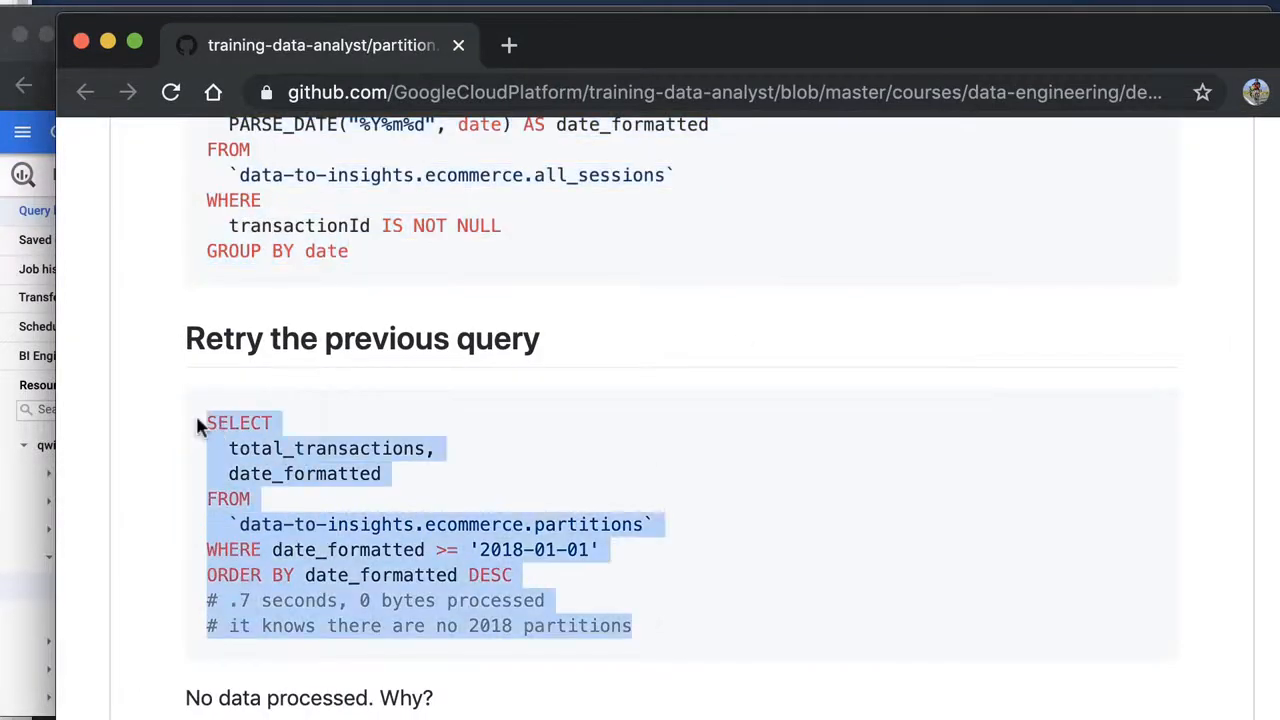
pyautogui.rightClick(230, 430)
pyautogui.click(266, 479)
# - Switch to BigQuery and replace the whole statement in the query editor with the copied ecommerce.partitions query
pyautogui.moveTo(618, 48); pyautogui.dragTo(3, 220)
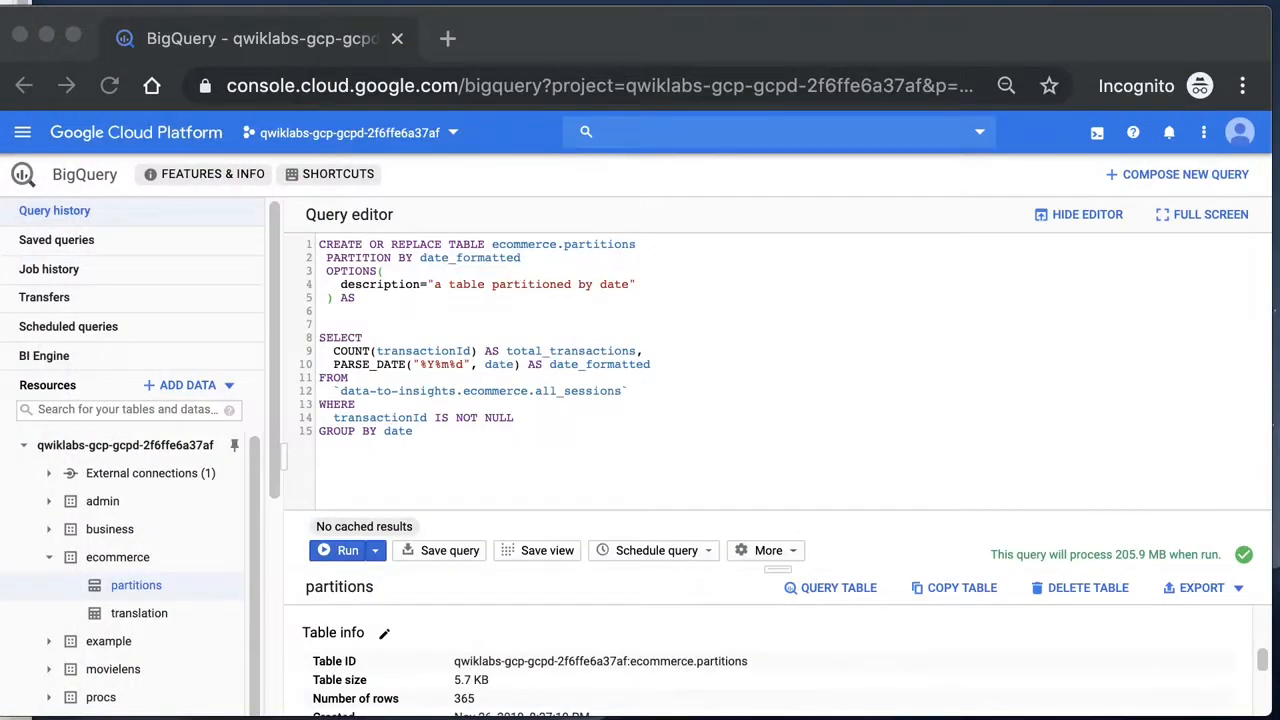
pyautogui.click(596, 331)
pyautogui.press('super+a')
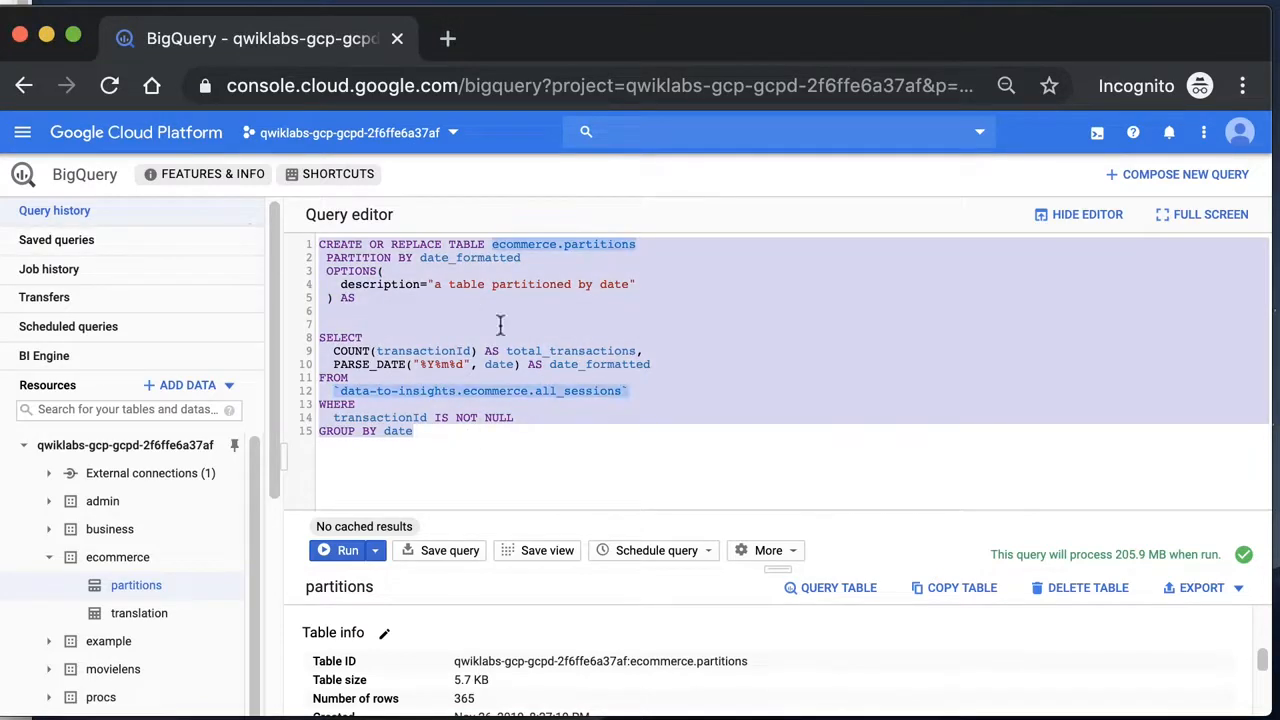
pyautogui.press('super+v')
pyautogui.click(632, 278)
pyautogui.moveTo(778, 568); pyautogui.dragTo(777, 451)
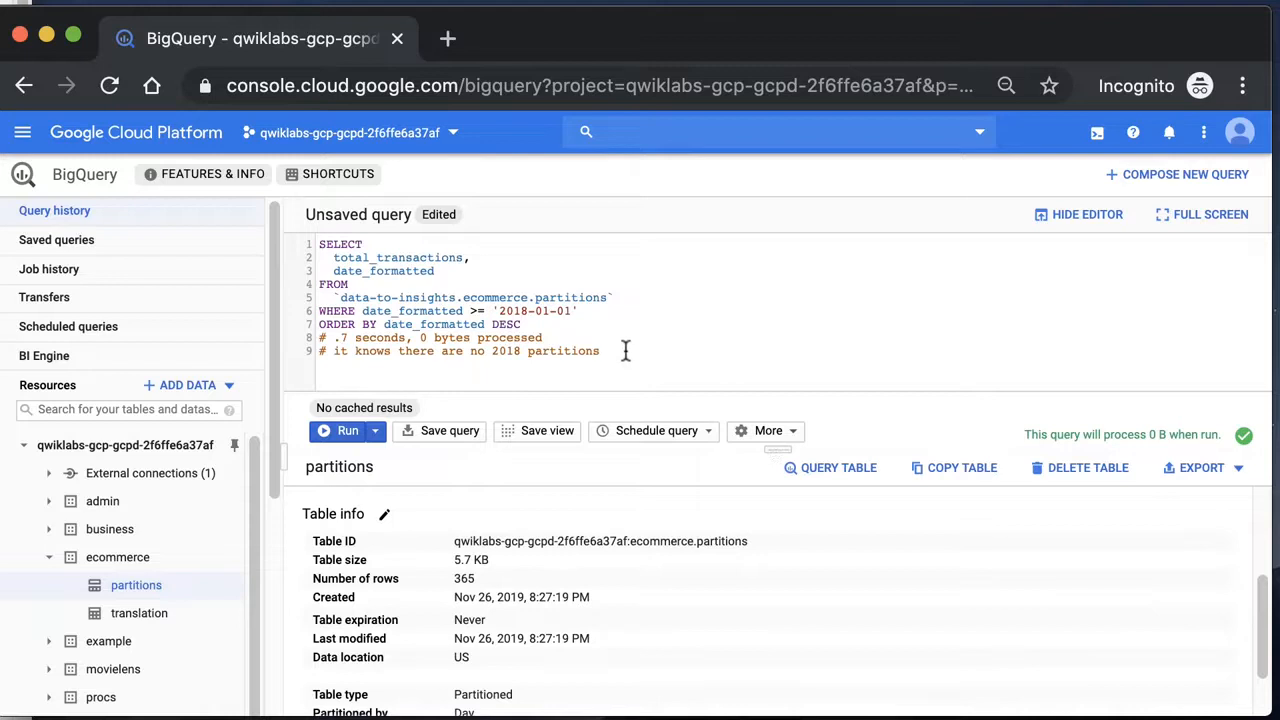
# - Run the partitions query with the '2018-01-01' date filter, checking the estimated data beforehand and the data processed
pyautogui.moveTo(1022, 434); pyautogui.dragTo(1211, 434)
pyautogui.doubleClick(1162, 434)
pyautogui.click(550, 304)
pyautogui.moveTo(595, 309); pyautogui.dragTo(450, 314)
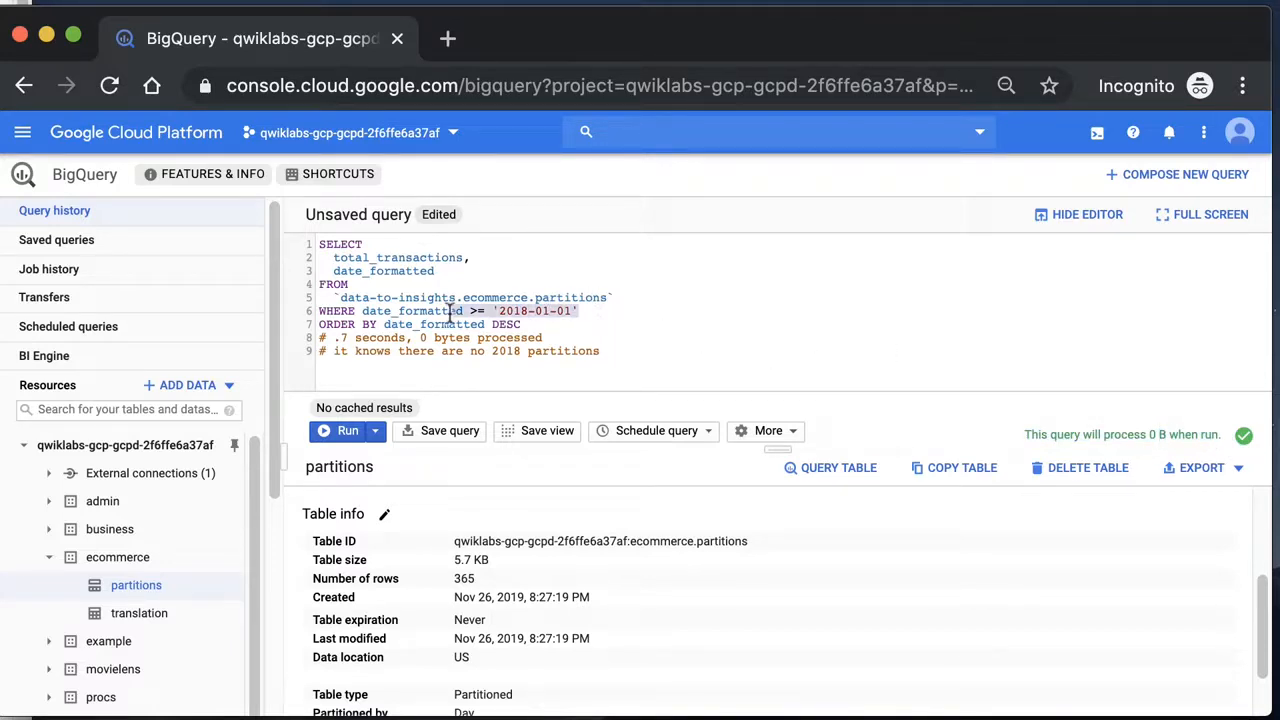
pyautogui.click(582, 330)
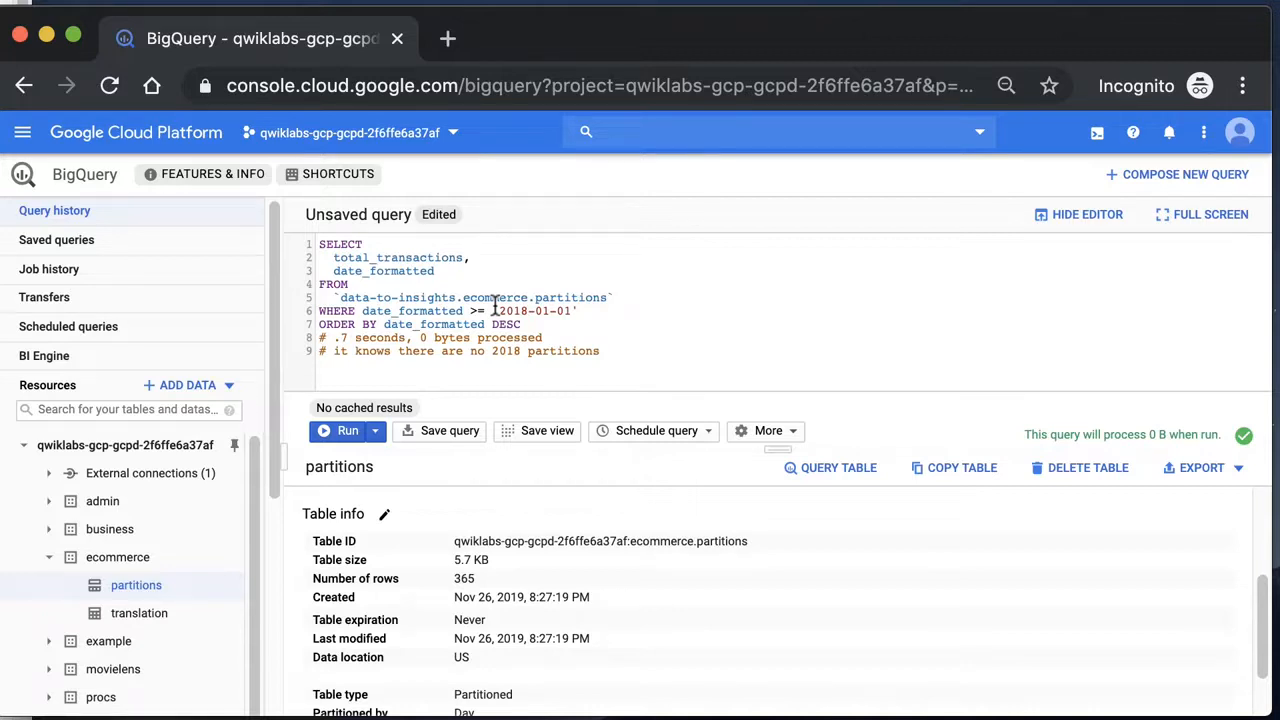
pyautogui.moveTo(493, 310); pyautogui.dragTo(599, 313)
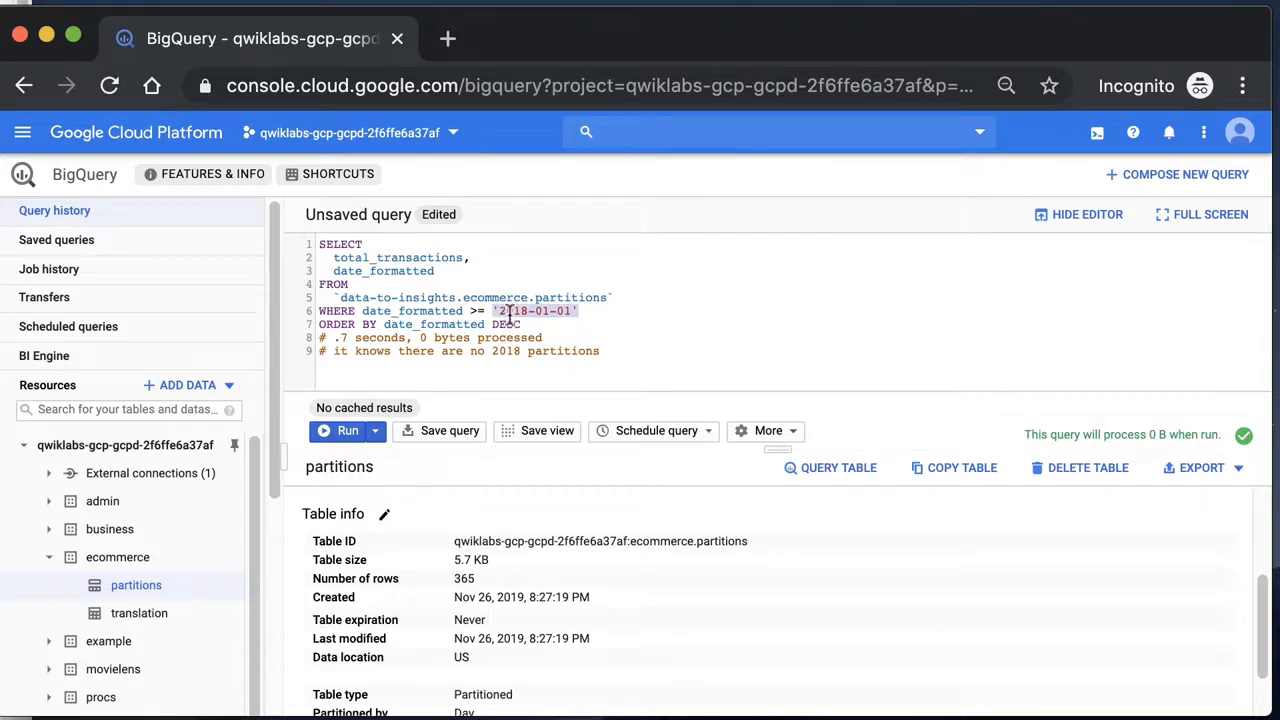
pyautogui.click(348, 431)
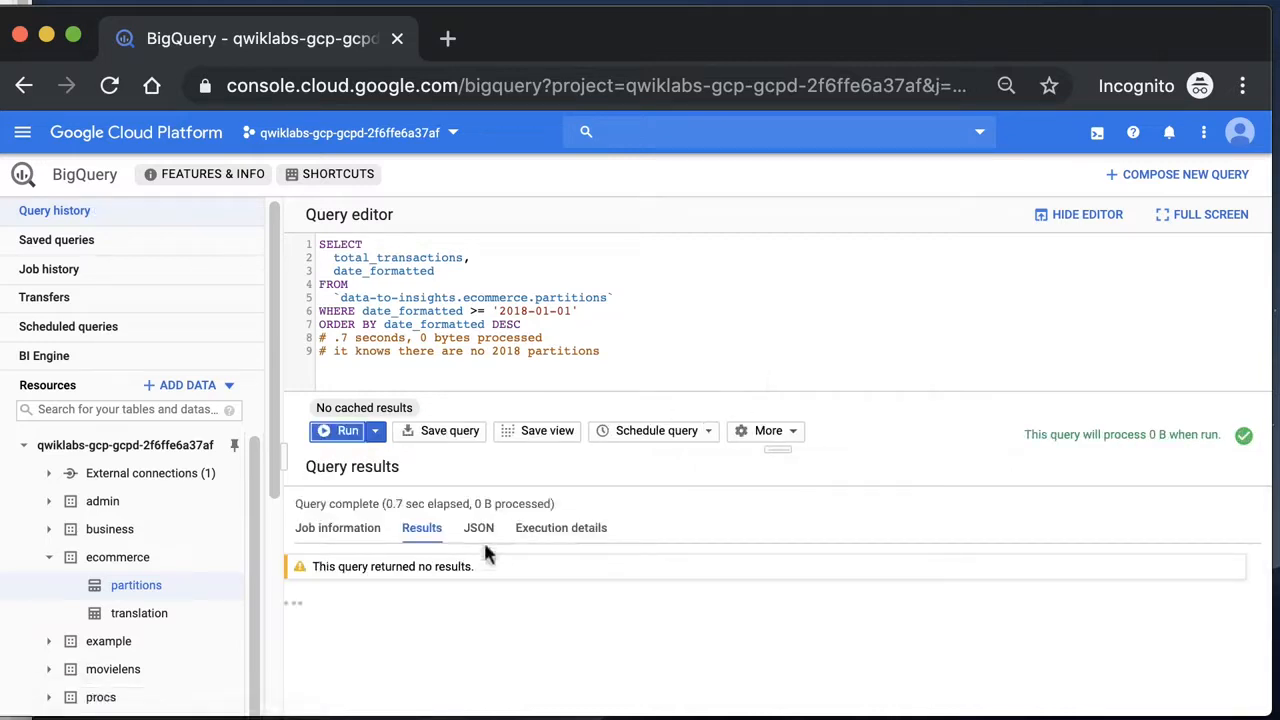
pyautogui.moveTo(512, 504); pyautogui.dragTo(470, 504)
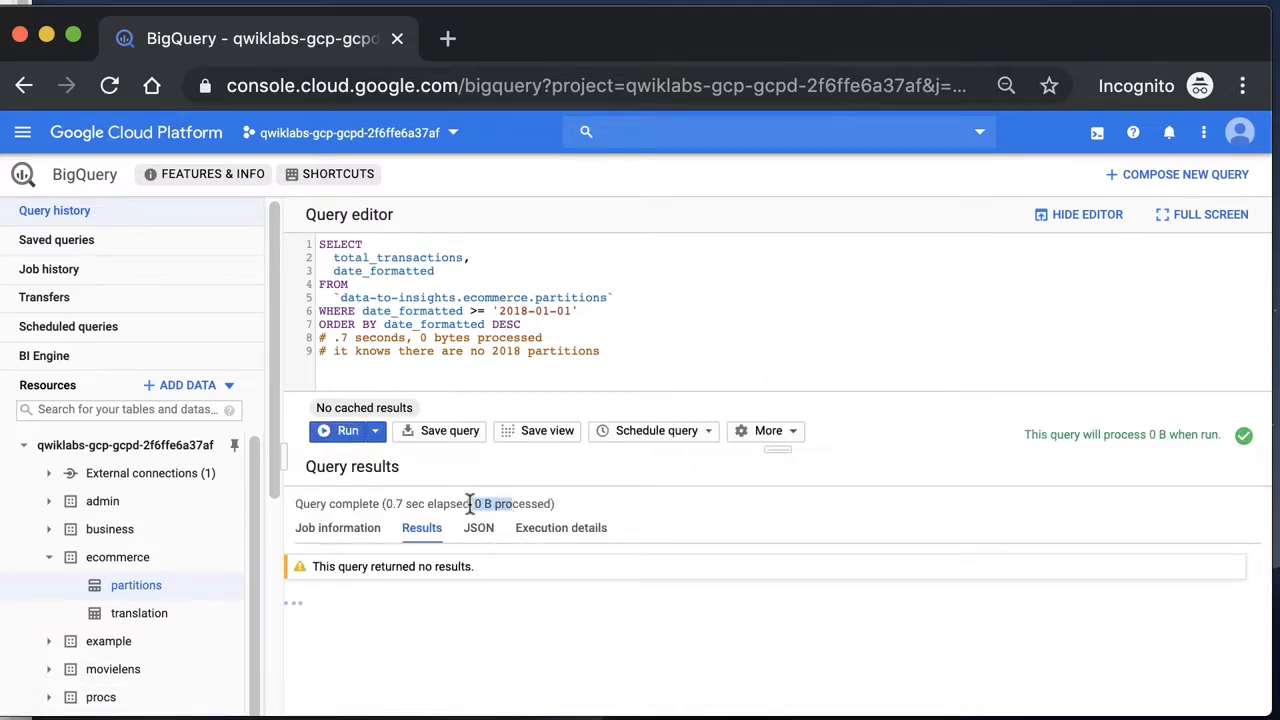
pyautogui.click(488, 504)
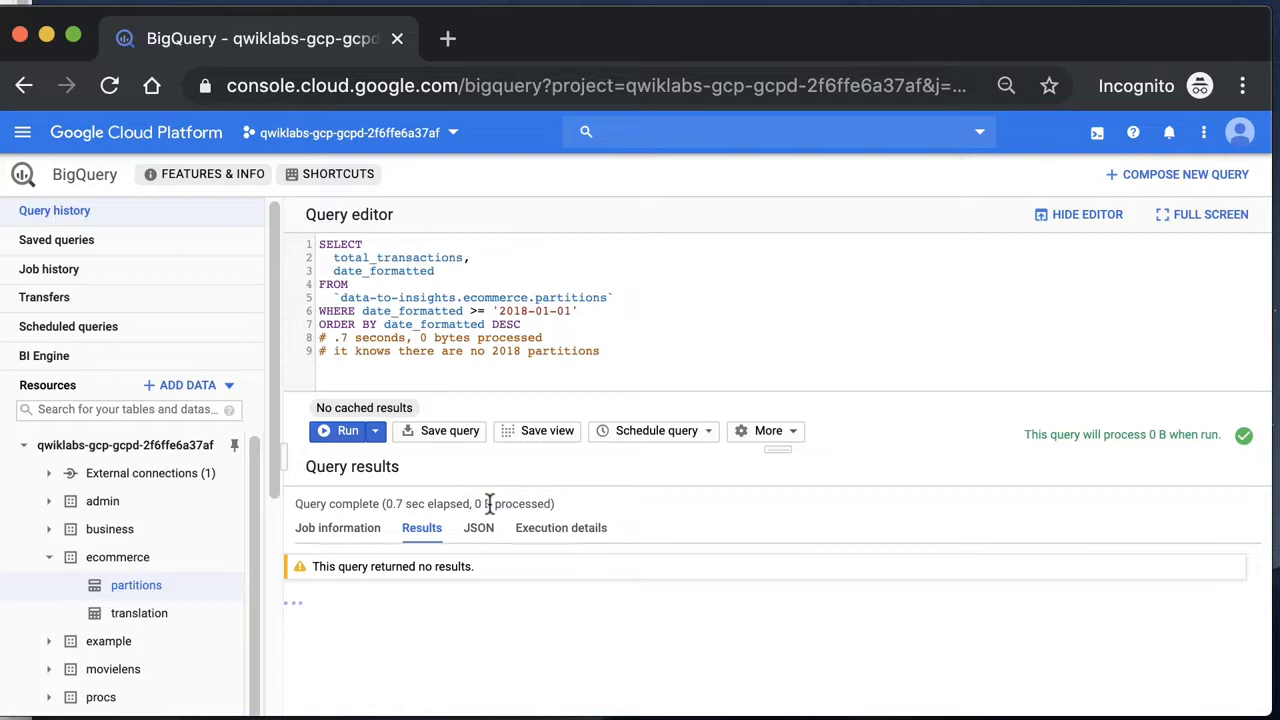
# - Change the query's date filter to '2017-01-01' and run the query again
pyautogui.click(527, 311)
pyautogui.press('BackSpace')
pyautogui.write('7')
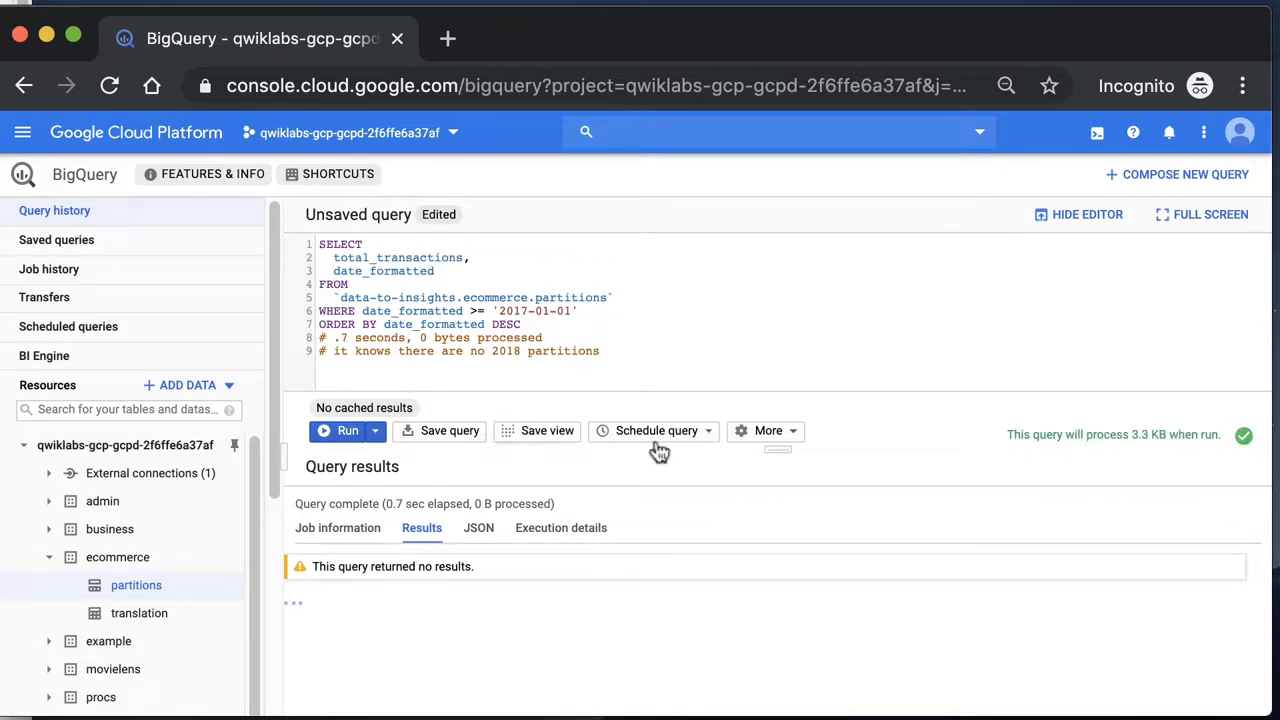
pyautogui.click(342, 431)
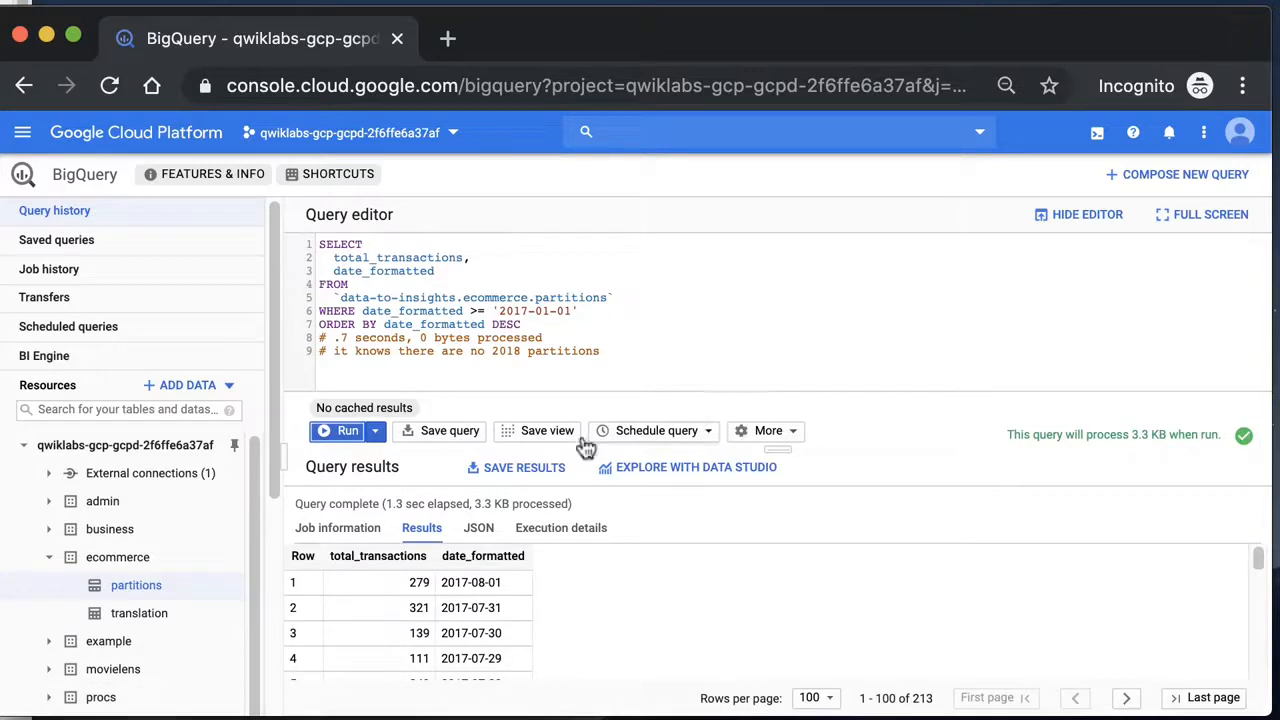
# - Review the returned transaction rows alongside the query, and highlight its WHERE clause on date_formatted
pyautogui.scroll(-1, 546, 605)
pyautogui.scroll(1, 544, 604)
pyautogui.moveTo(778, 472); pyautogui.dragTo(778, 498)
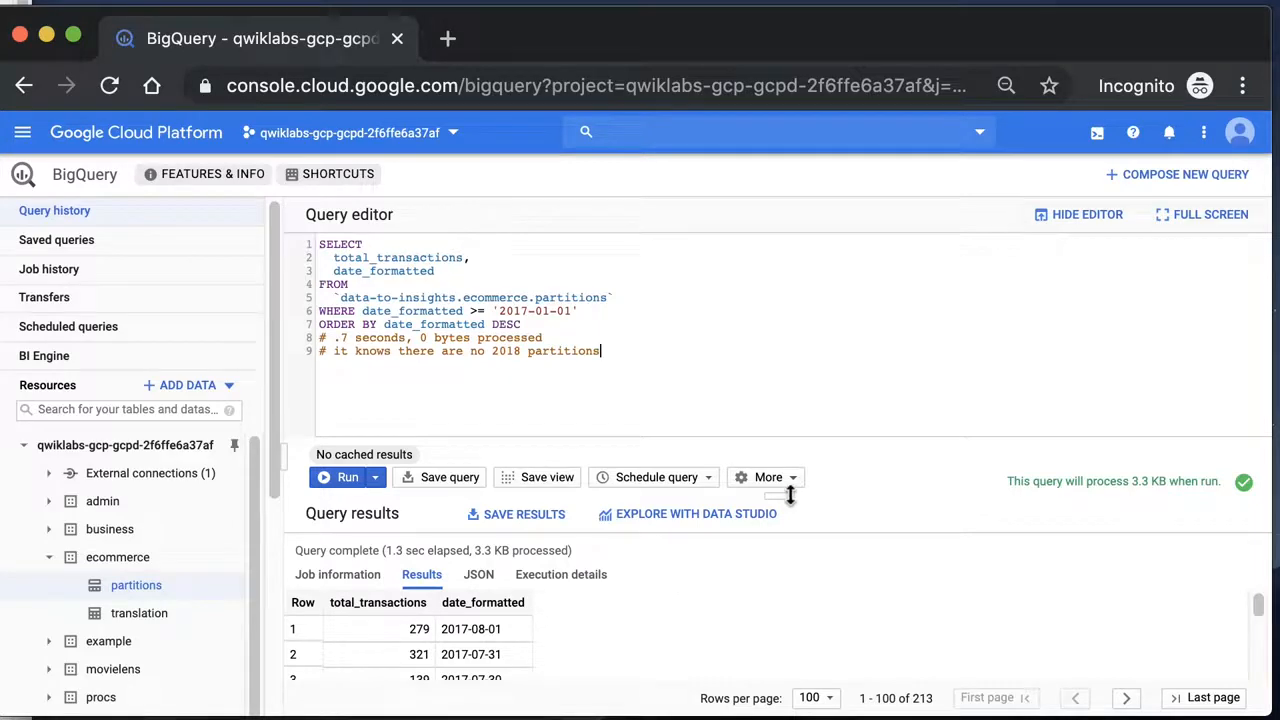
pyautogui.moveTo(790, 495); pyautogui.dragTo(808, 423)
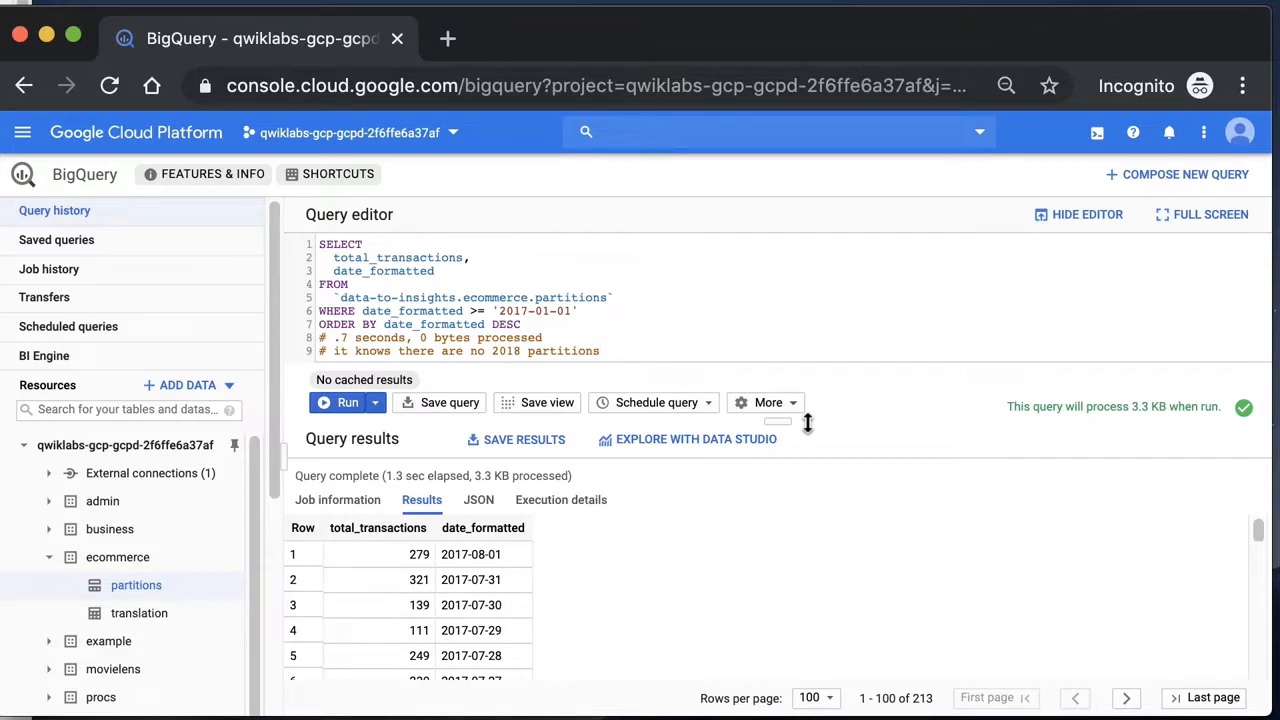
pyautogui.moveTo(808, 423); pyautogui.dragTo(800, 483)
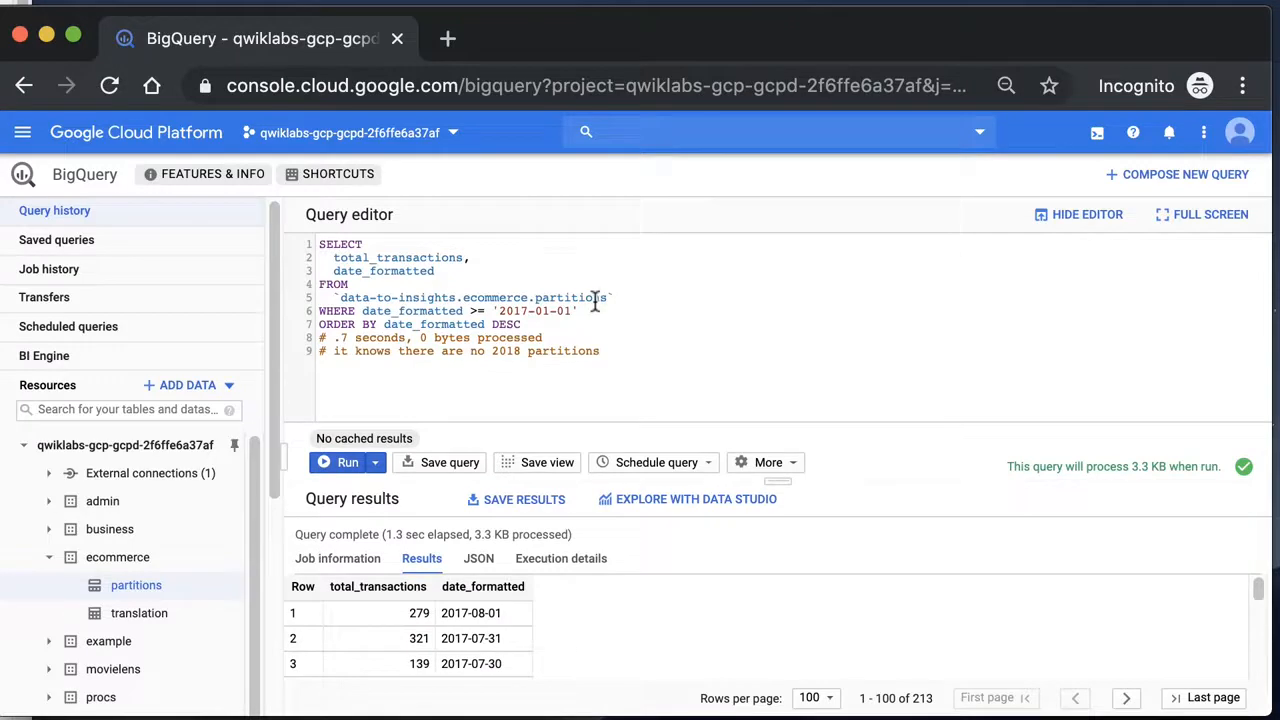
pyautogui.moveTo(592, 297); pyautogui.dragTo(253, 318)
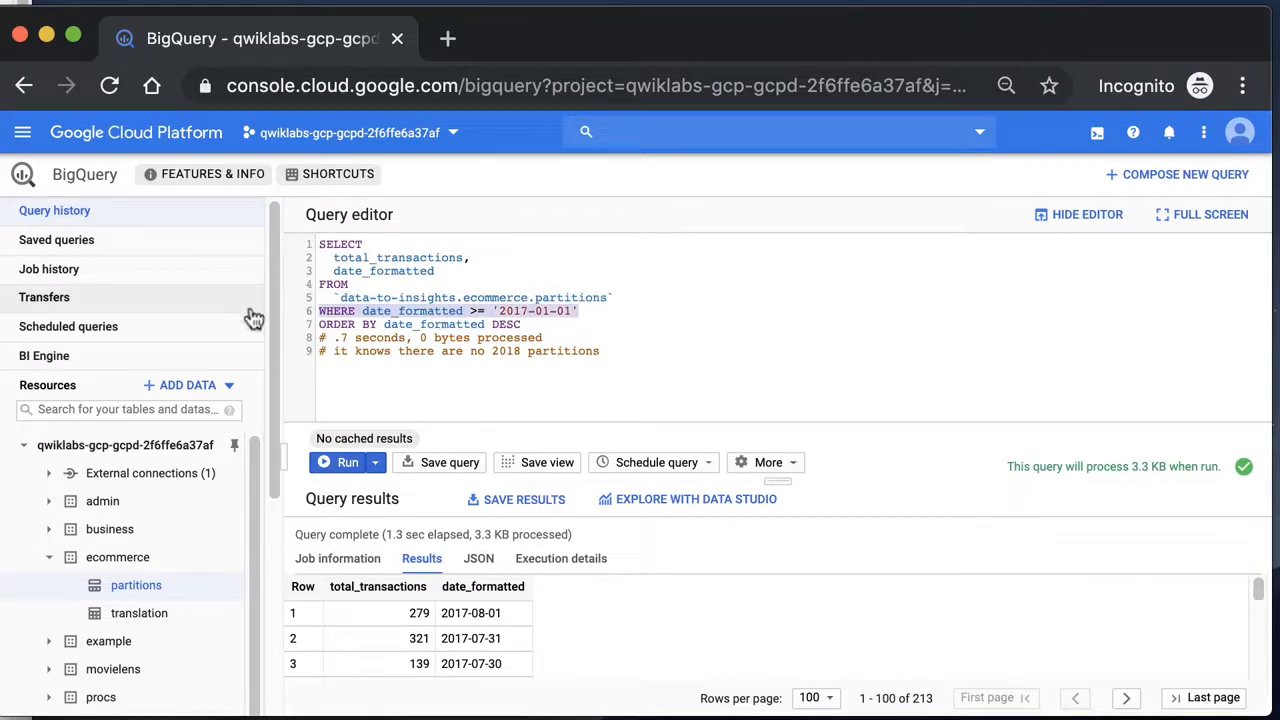